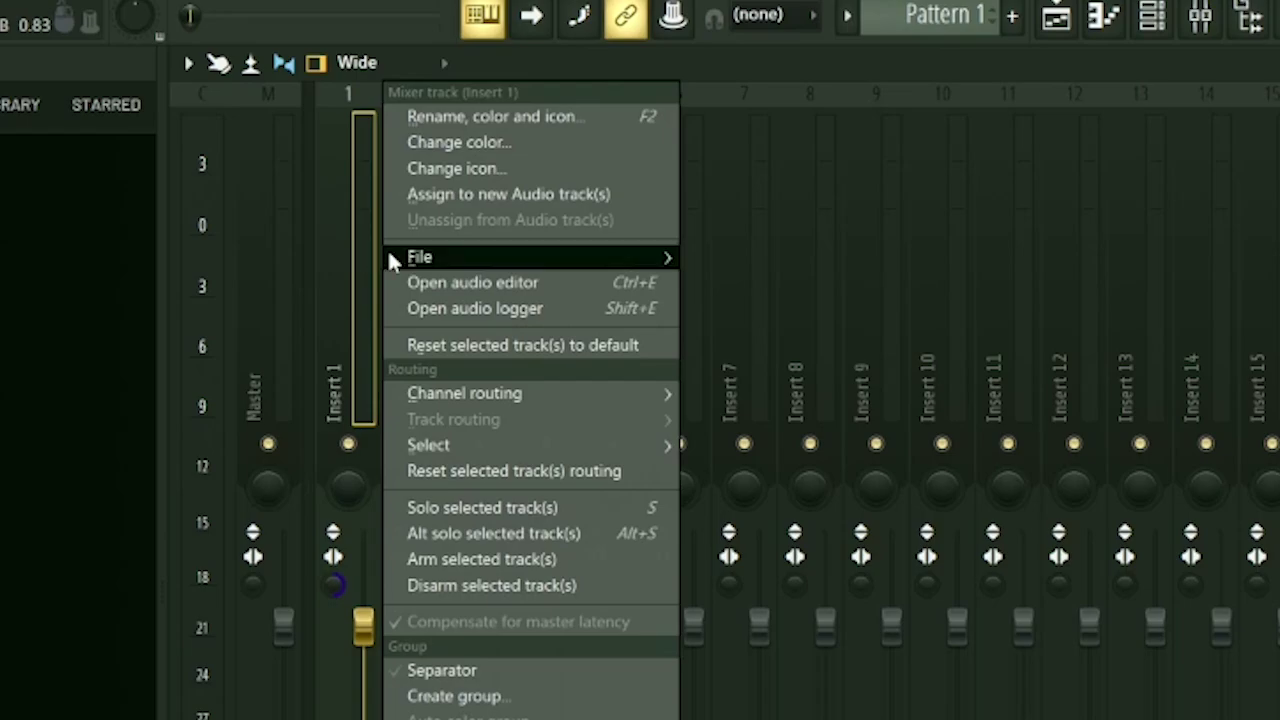
Step: Copy Metrocop.fst from New folder (2) into the Mixer presets folder shown when saving the Insert 1 track state, and cancel the save
mouse_move(399, 259)
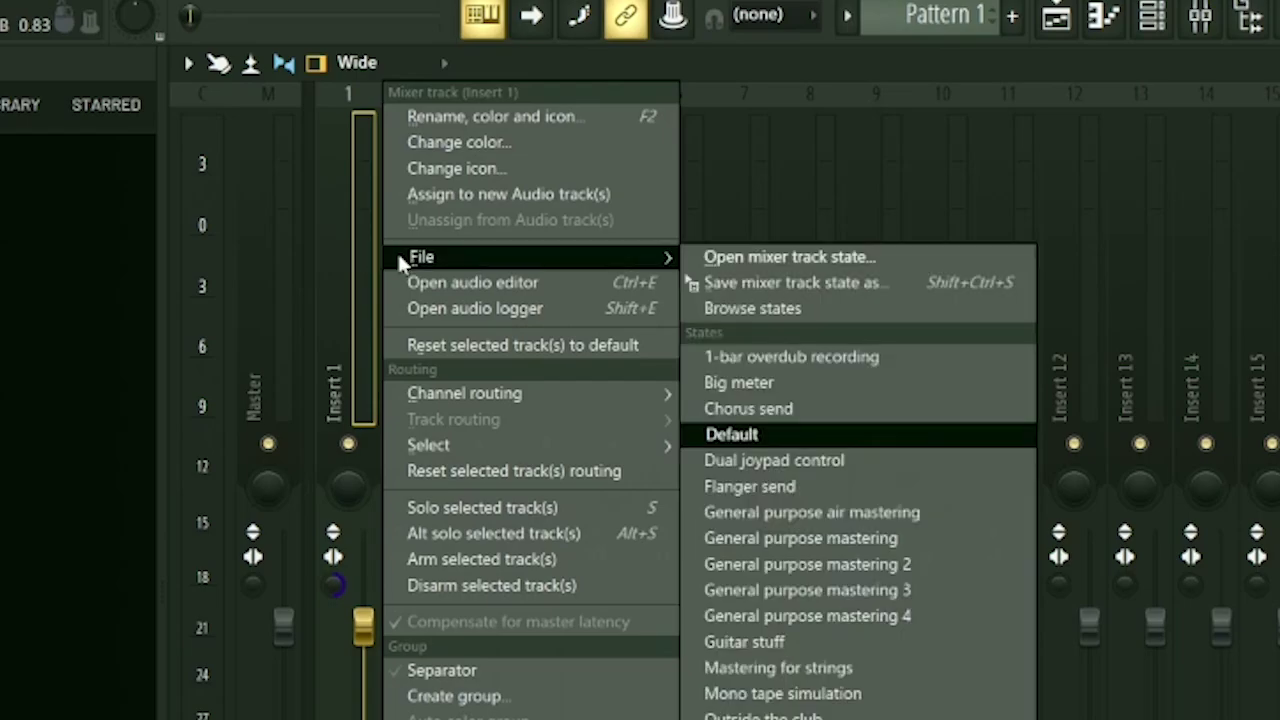
left_click(755, 285)
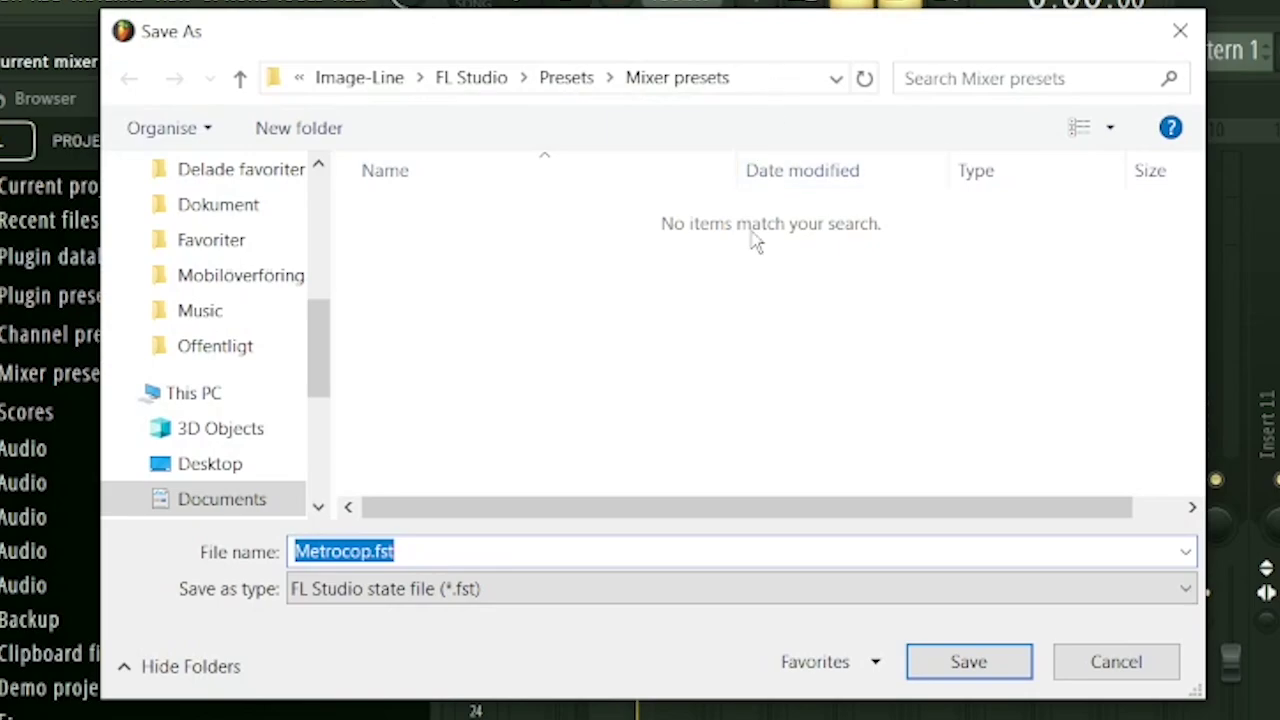
key("alt+Tab")
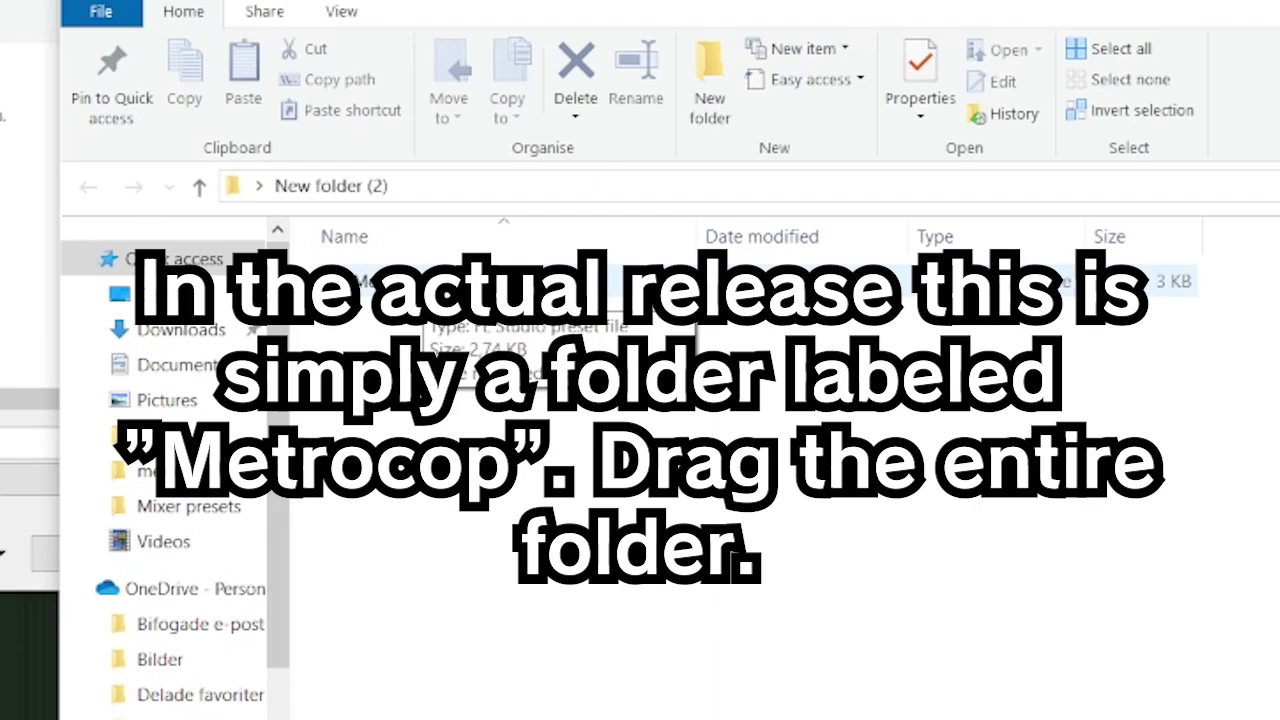
left_click_drag(422, 284, 584, 337)
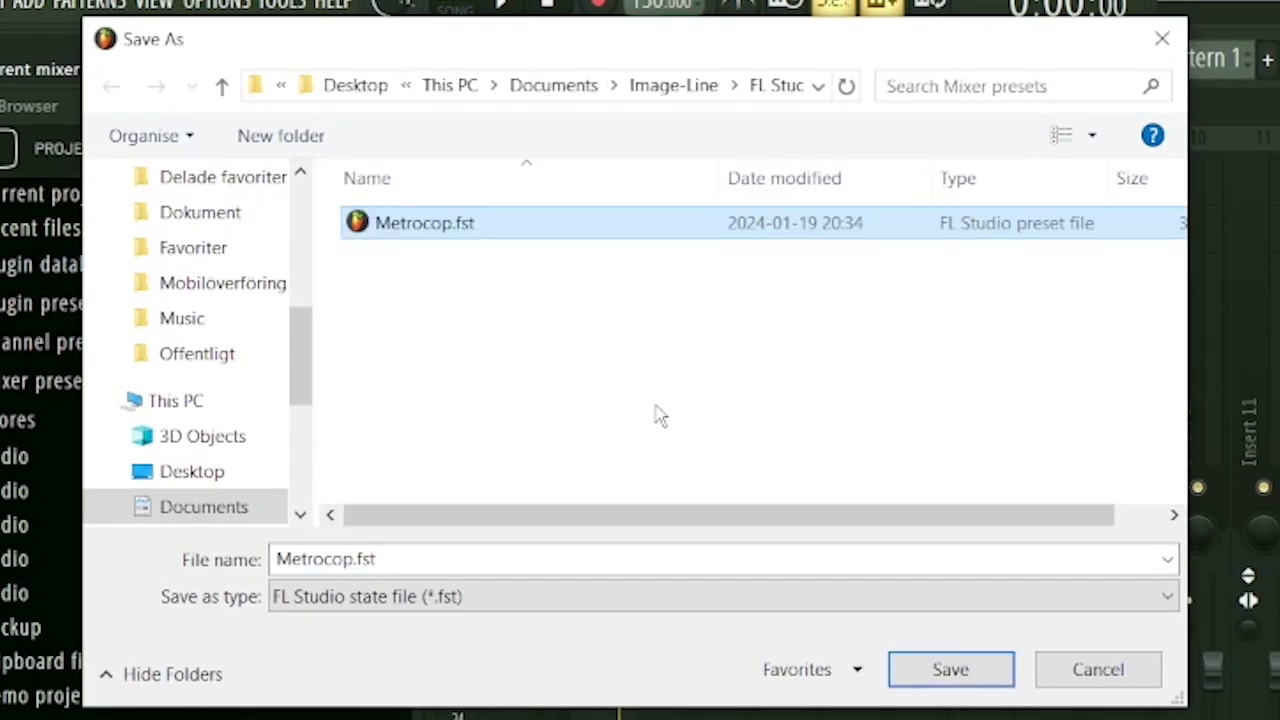
left_click(1077, 669)
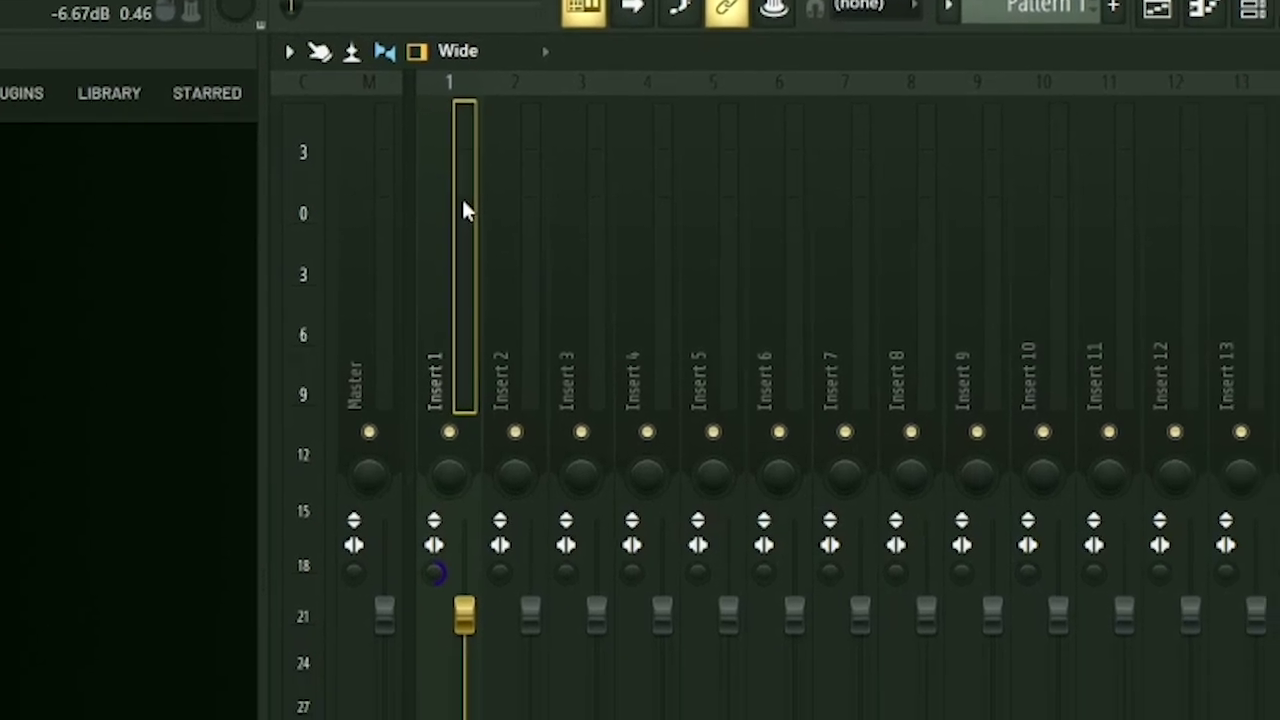
Step: Load the Metrocop mixer track state onto Insert 1 and choose an audio input for the track
right_click(622, 265)
mouse_move(816, 306)
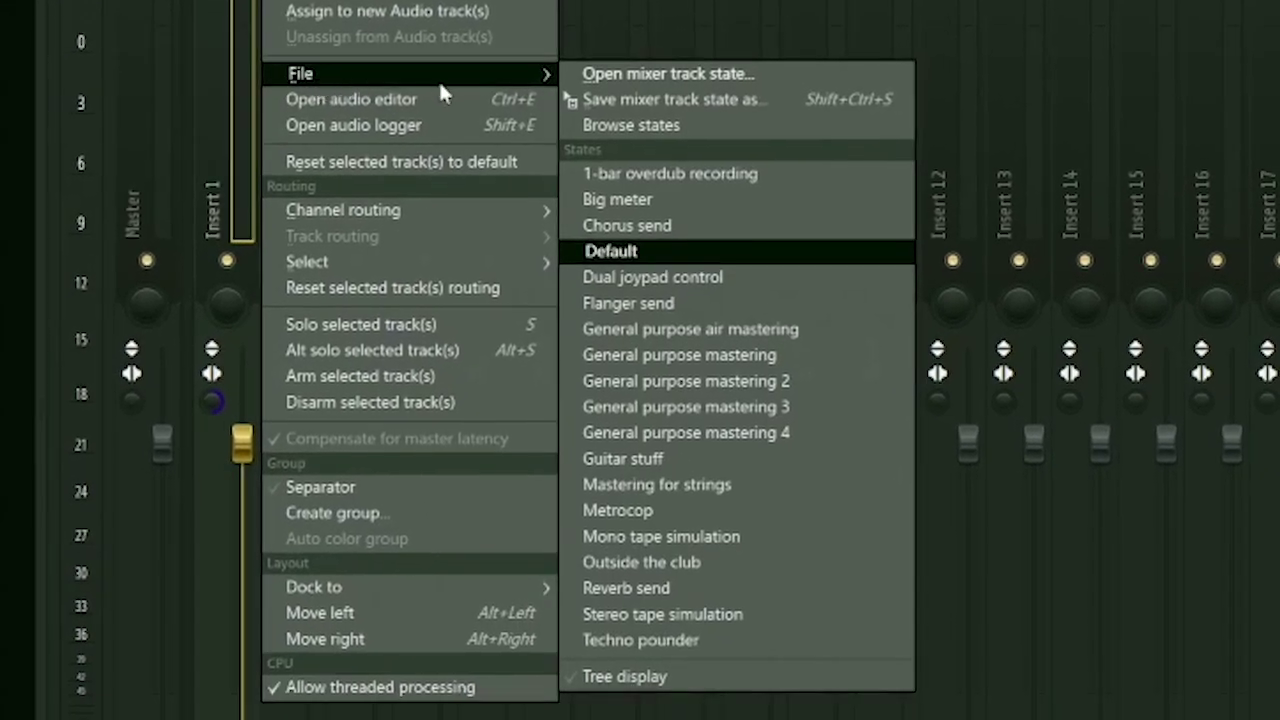
left_click(622, 510)
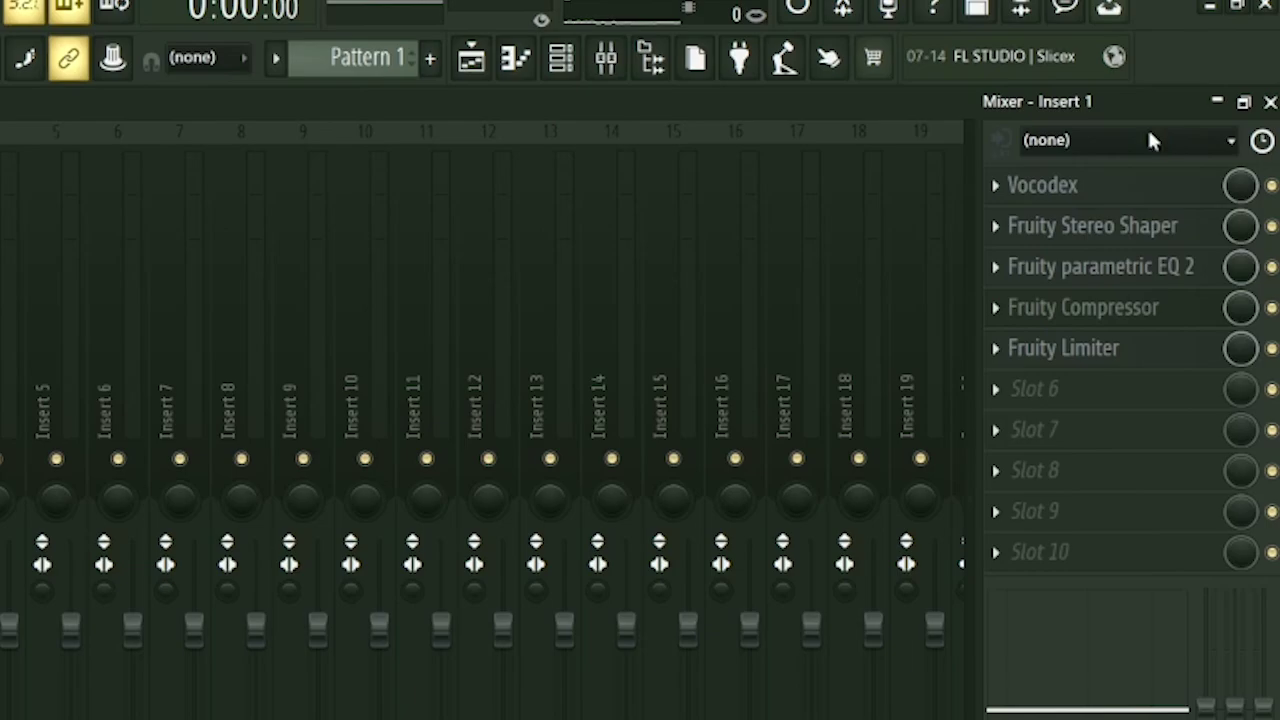
left_click(1147, 140)
left_click(1111, 238)
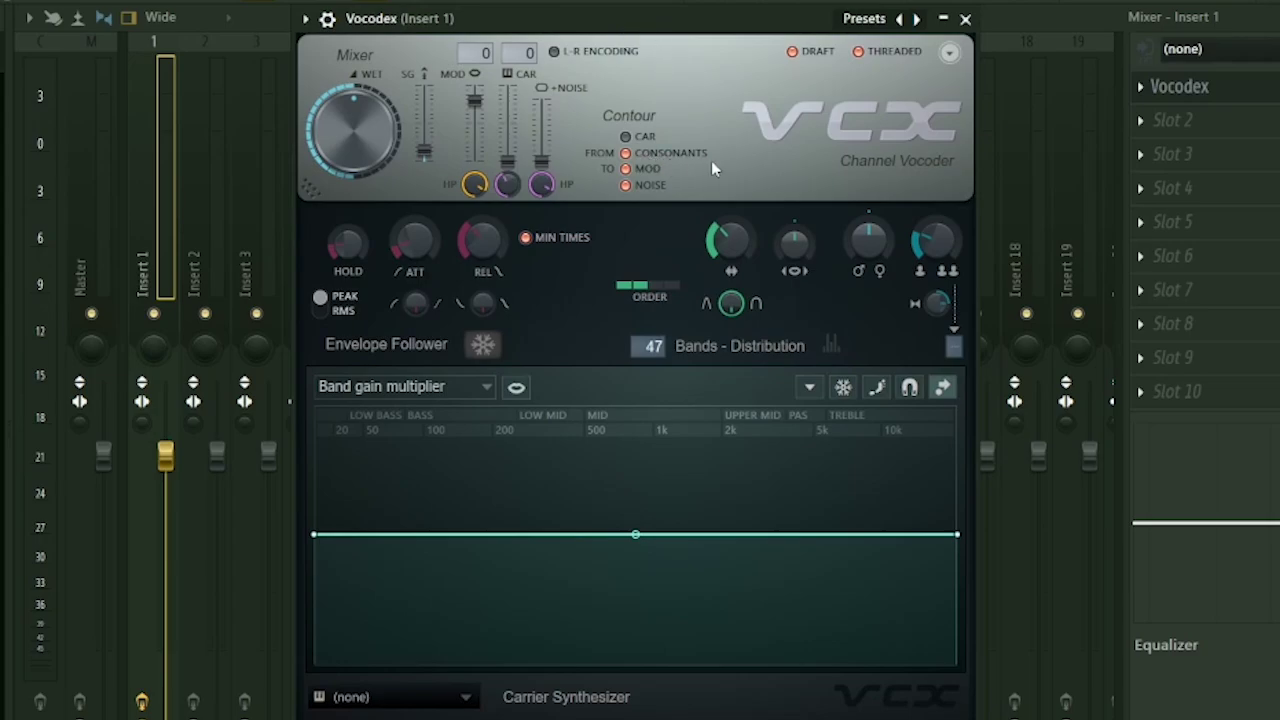
Step: Turn off the consonants contour in Vocodex on Insert 1 and raise the noise level to over half
left_click(650, 154)
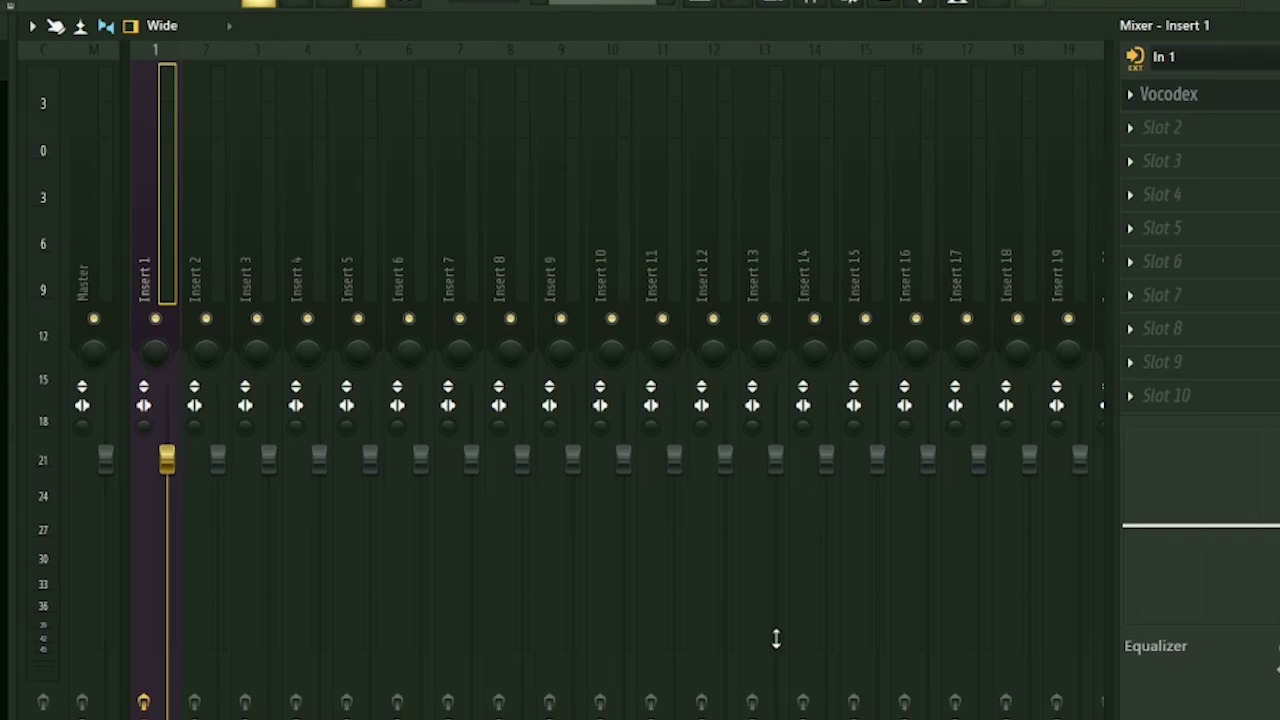
left_click(1240, 100)
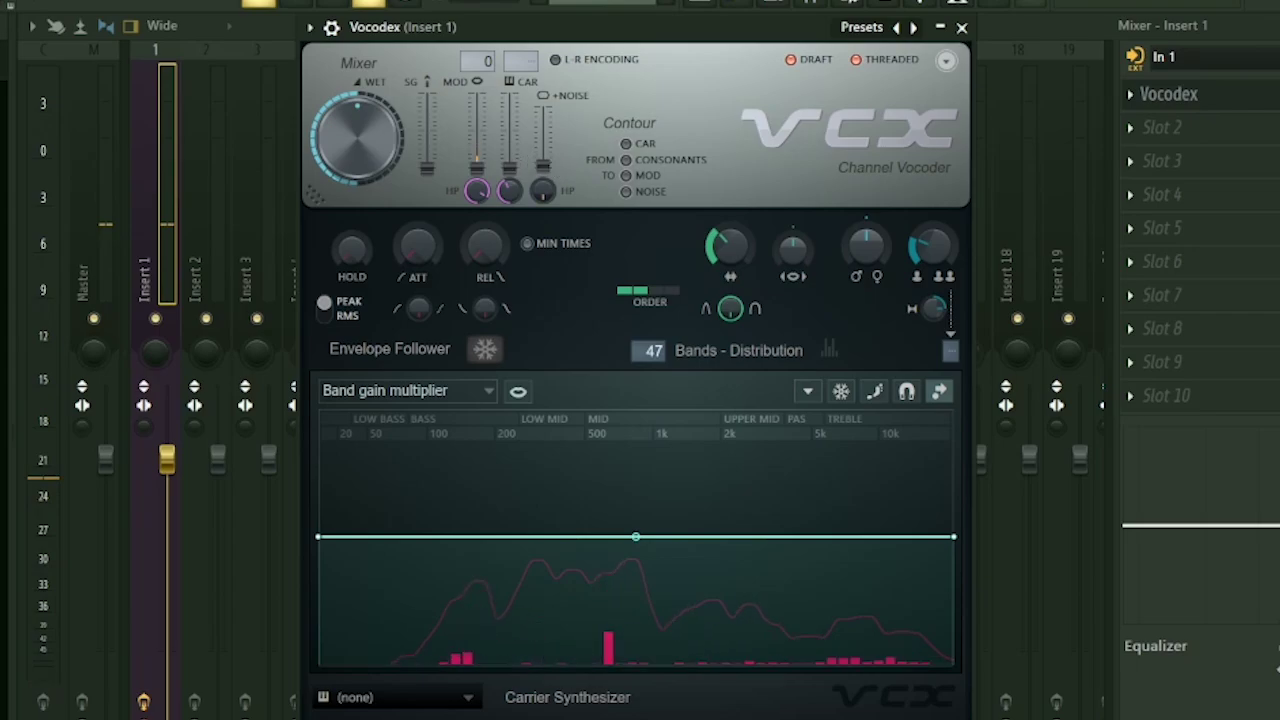
left_click_drag(543, 165, 543, 127)
left_click_drag(547, 191, 544, 138)
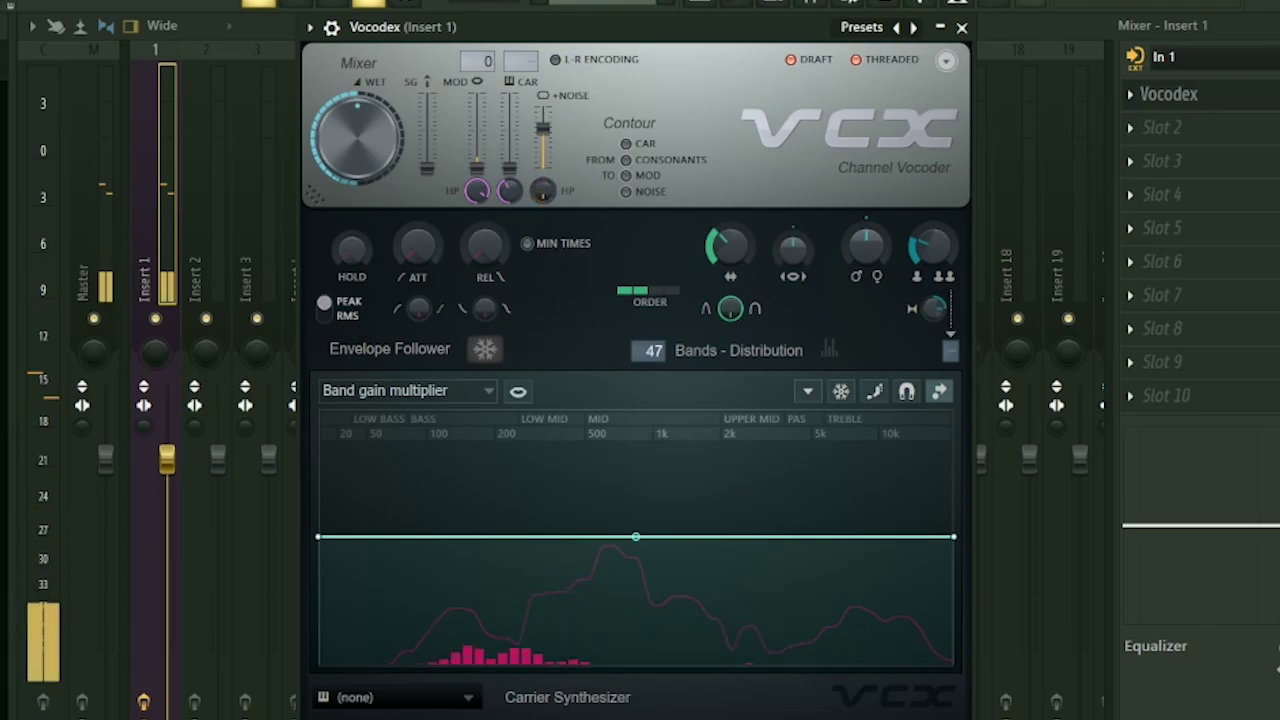
left_click_drag(543, 128, 543, 122)
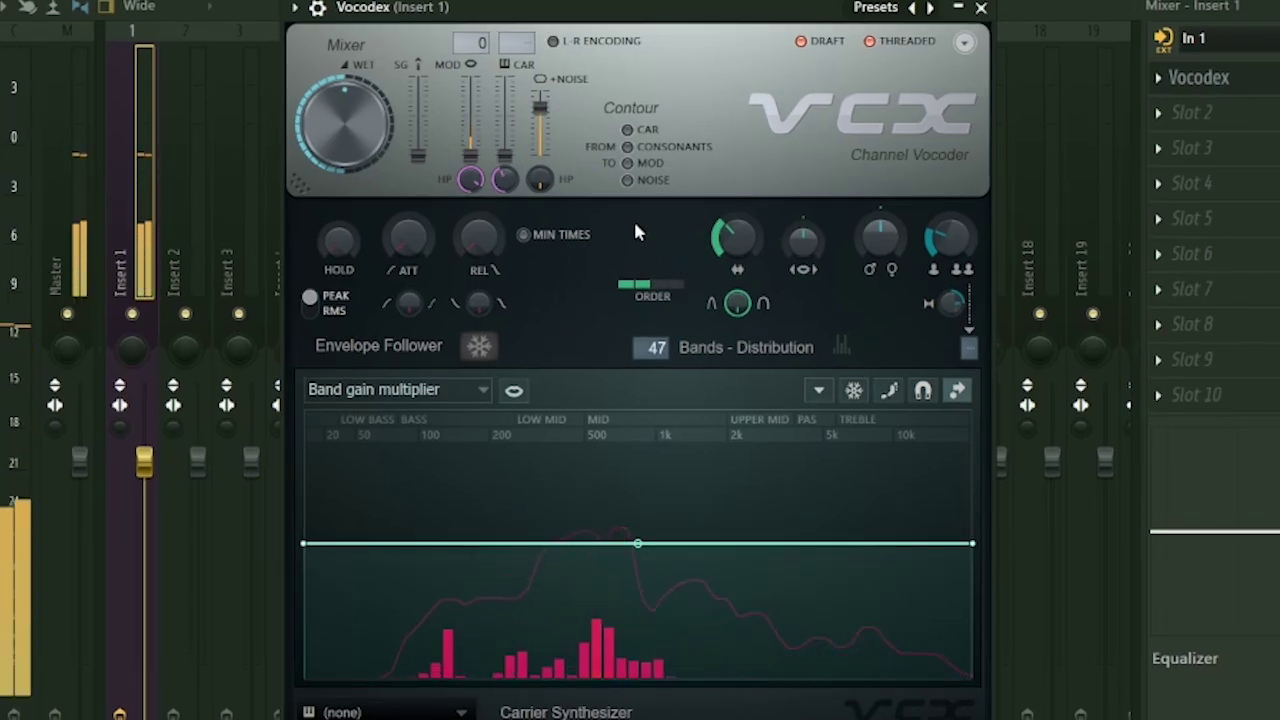
Step: Shift Vocodex's formants toward the male side and raise the envelope follower's hold time
left_click_drag(885, 234, 885, 258)
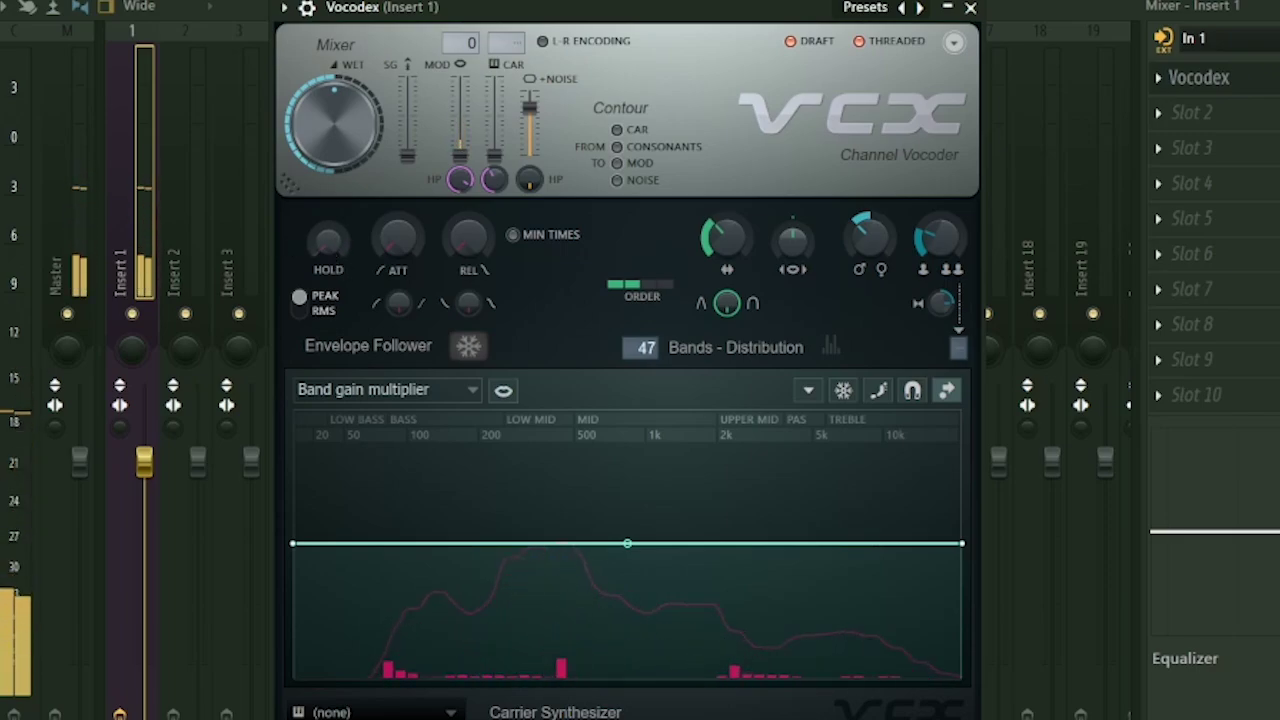
mouse_move(328, 245)
left_mouse_down()
mouse_move(328, 208)
mouse_move(331, 254)
left_mouse_up()
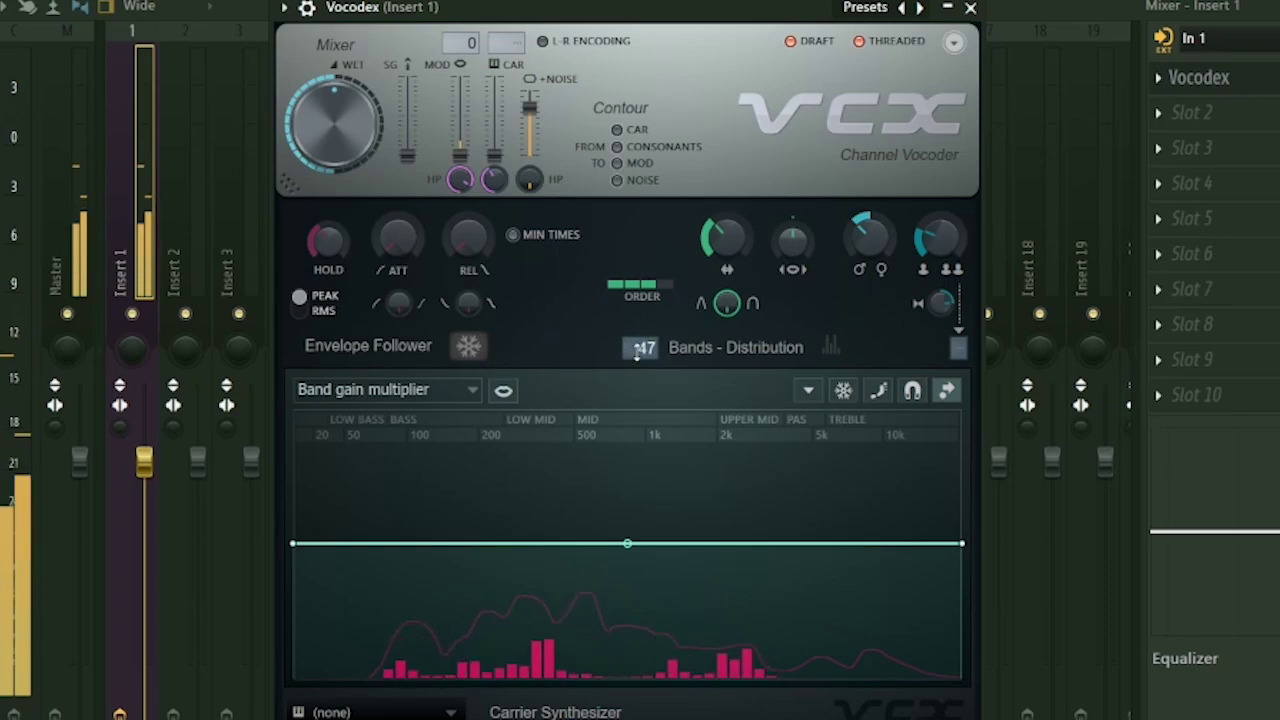
Step: Set Vocodex to 15 bands and try the modulator bandwidth in both directions, leaving it slightly above centre
mouse_move(641, 348)
left_mouse_down()
mouse_move(646, 385)
mouse_move(646, 341)
left_mouse_up()
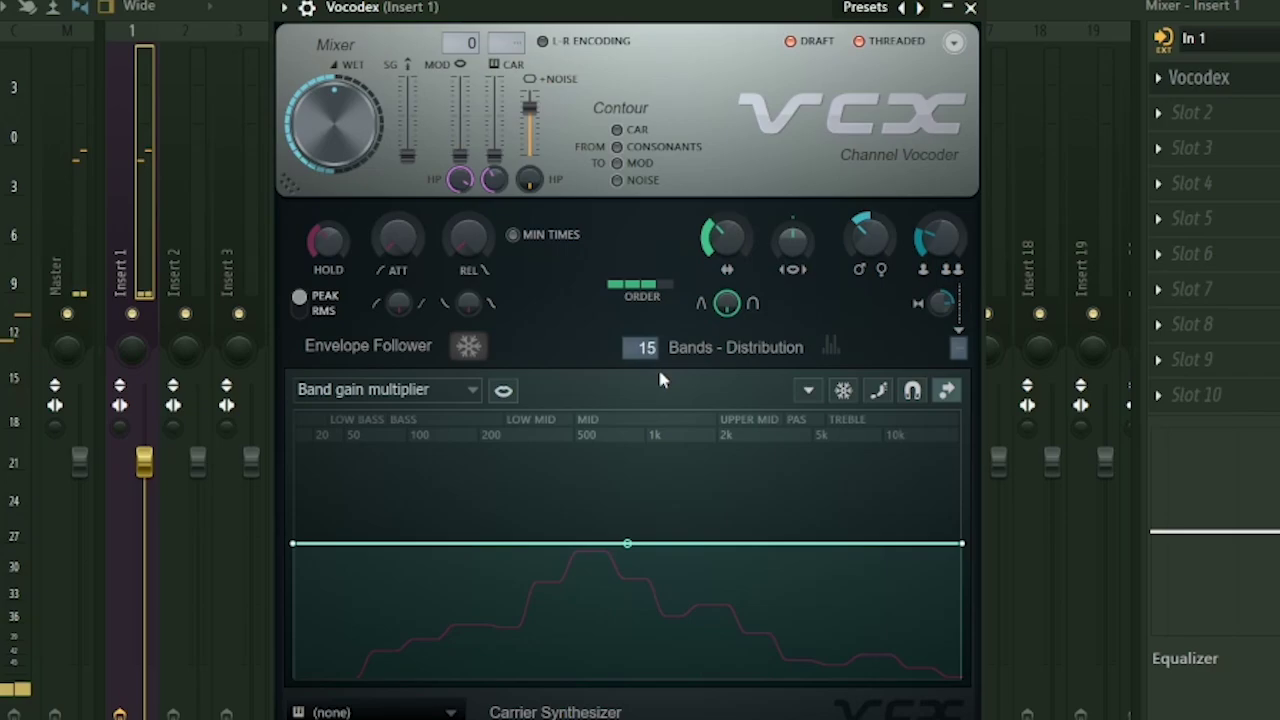
left_click_drag(728, 241, 728, 254)
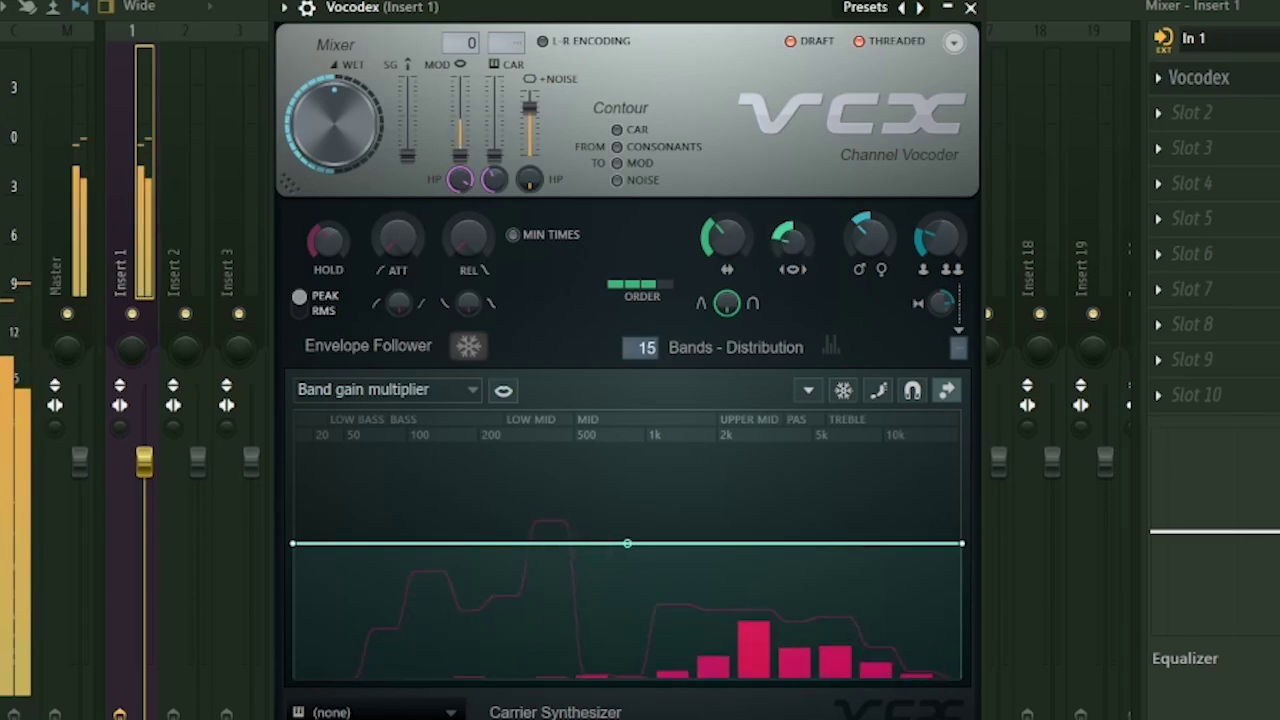
left_click_drag(802, 244, 802, 196)
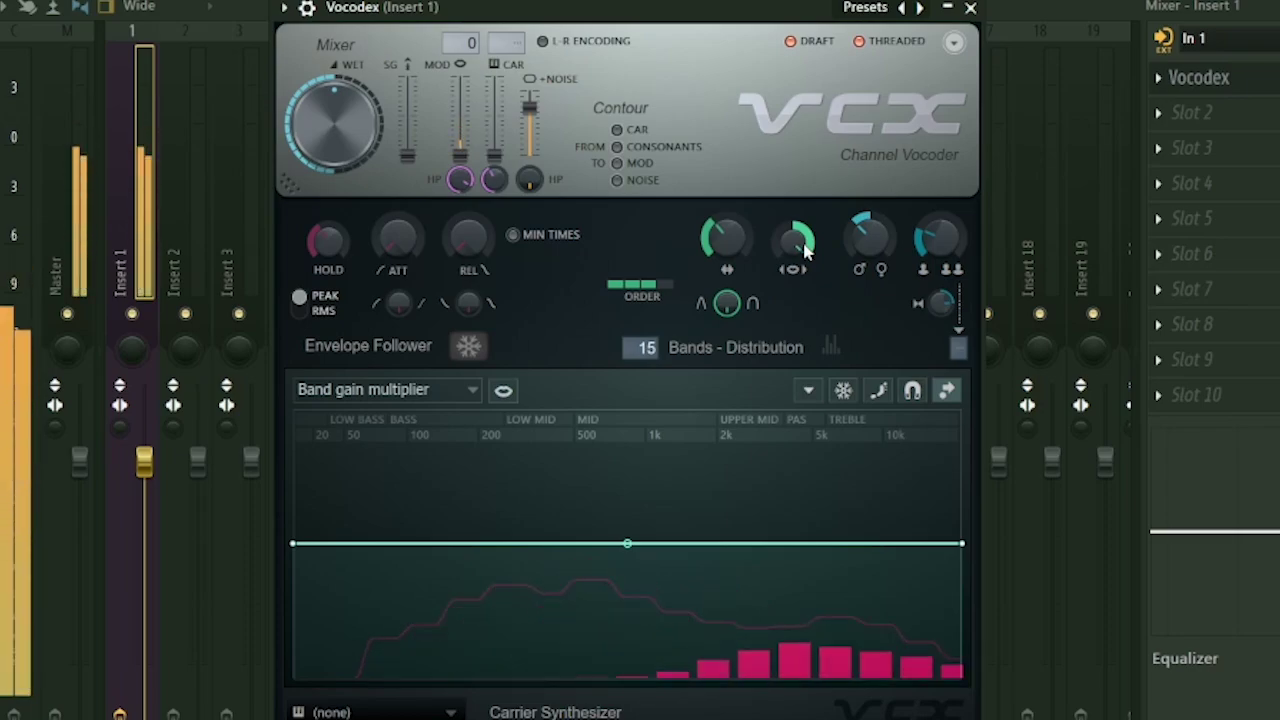
left_click_drag(804, 246, 804, 300)
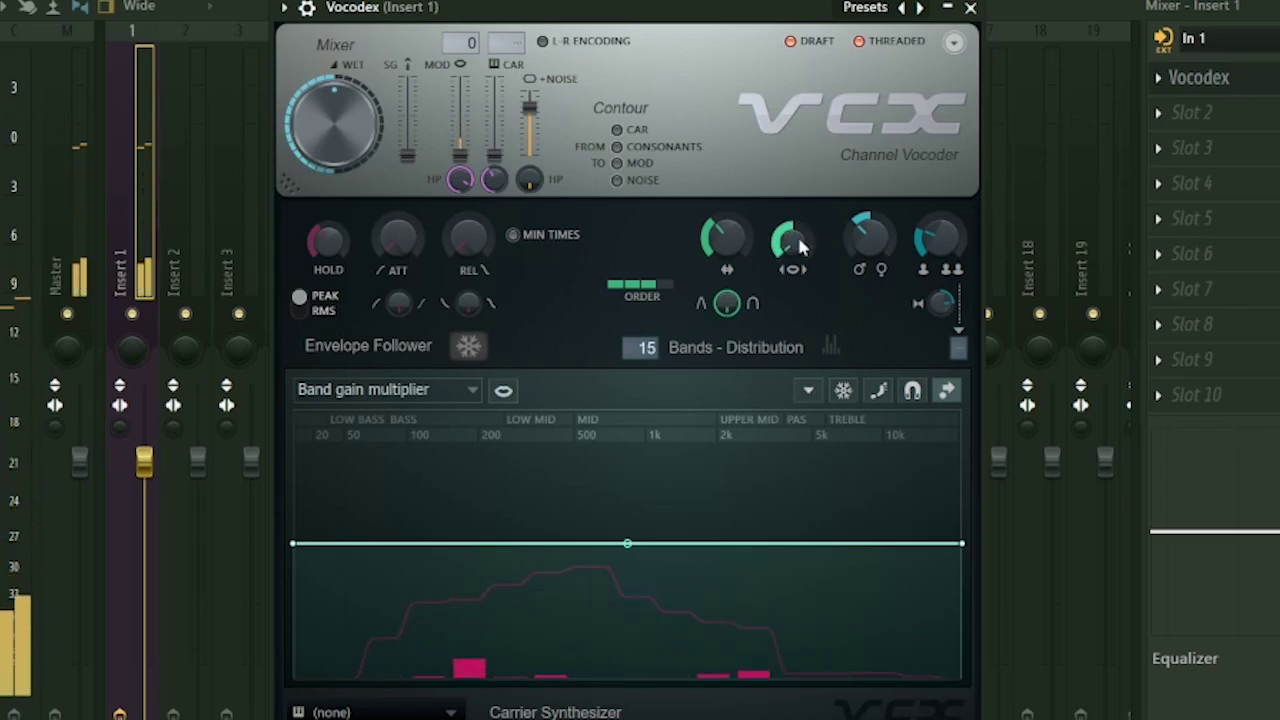
mouse_move(799, 241)
left_mouse_down()
mouse_move(799, 226)
mouse_move(799, 238)
left_mouse_up()
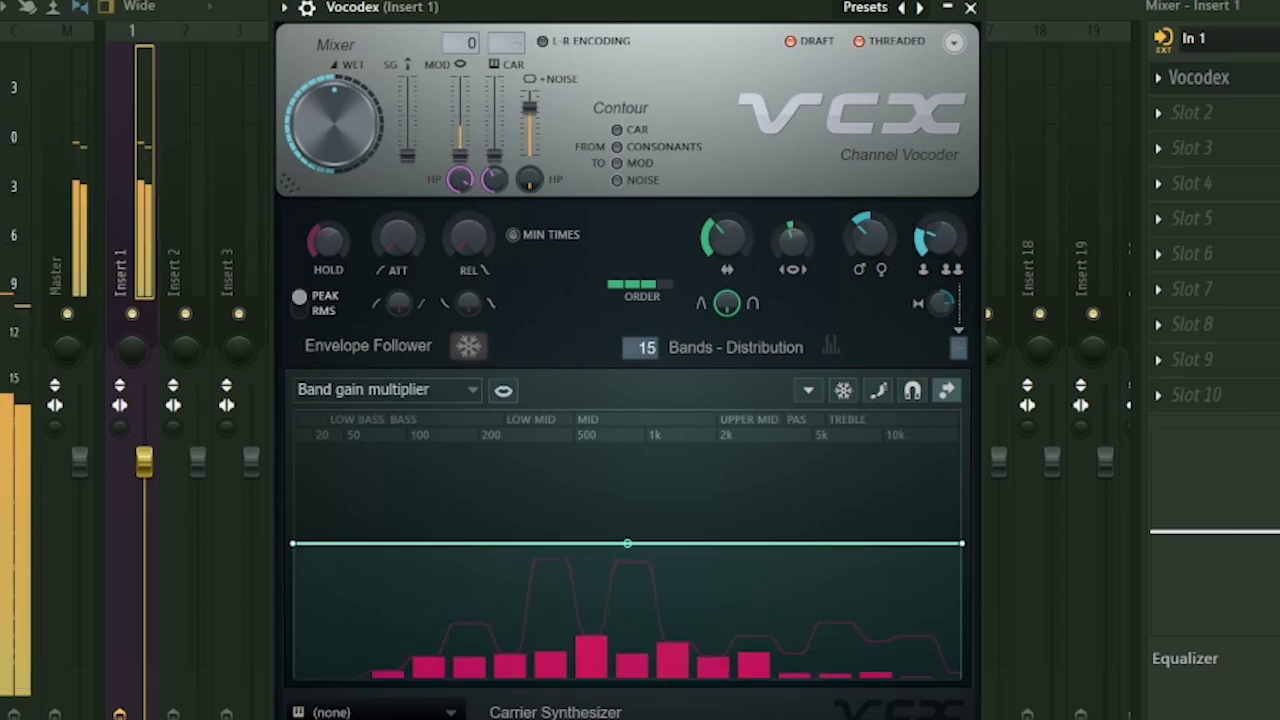
Step: Set Vocodex's unison to 5 voices with a low unison amount, and change the number of bands to 17
left_click_drag(959, 347, 959, 337)
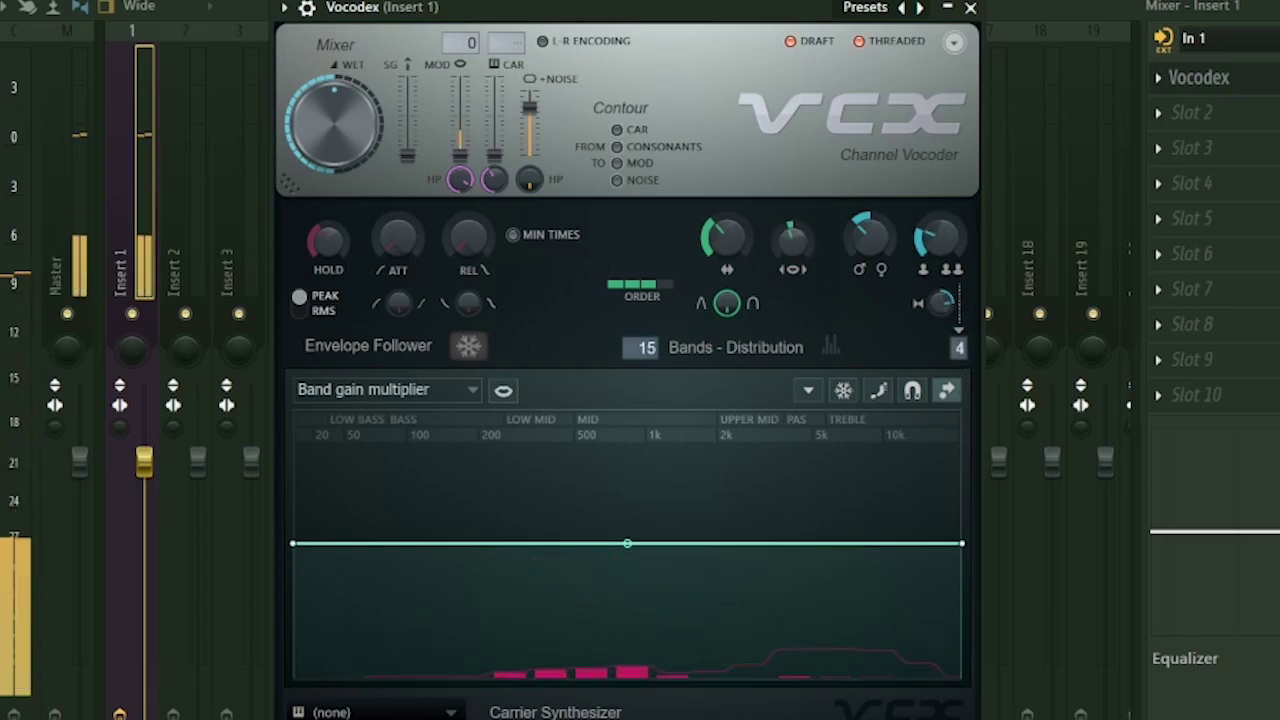
left_click_drag(945, 238, 945, 145)
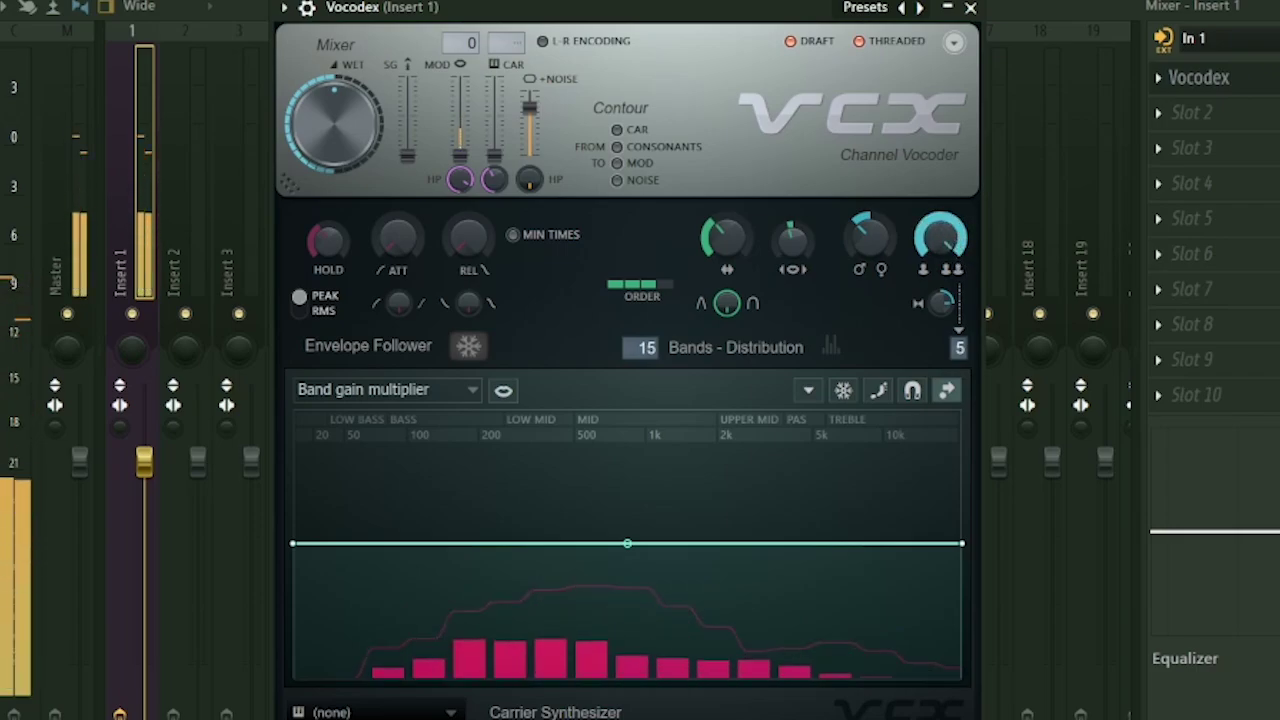
mouse_move(948, 238)
left_mouse_down()
mouse_move(931, 322)
mouse_move(959, 228)
left_mouse_up()
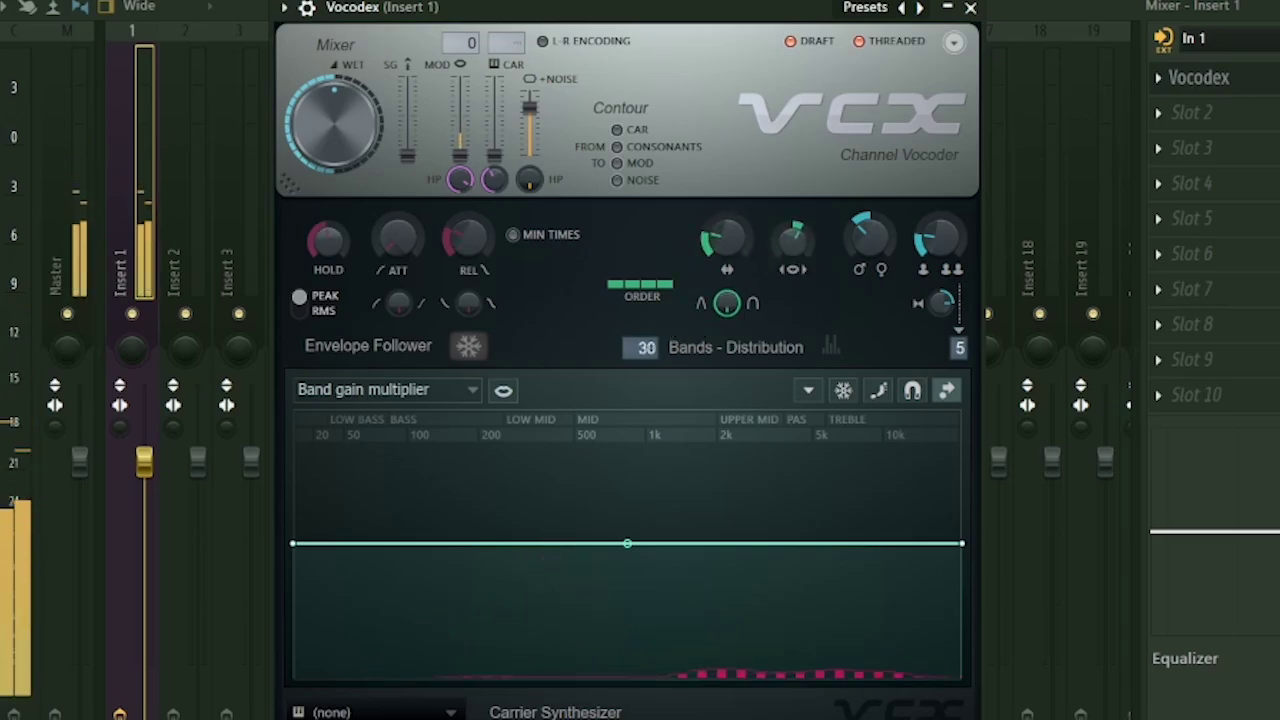
left_click_drag(640, 348, 640, 340)
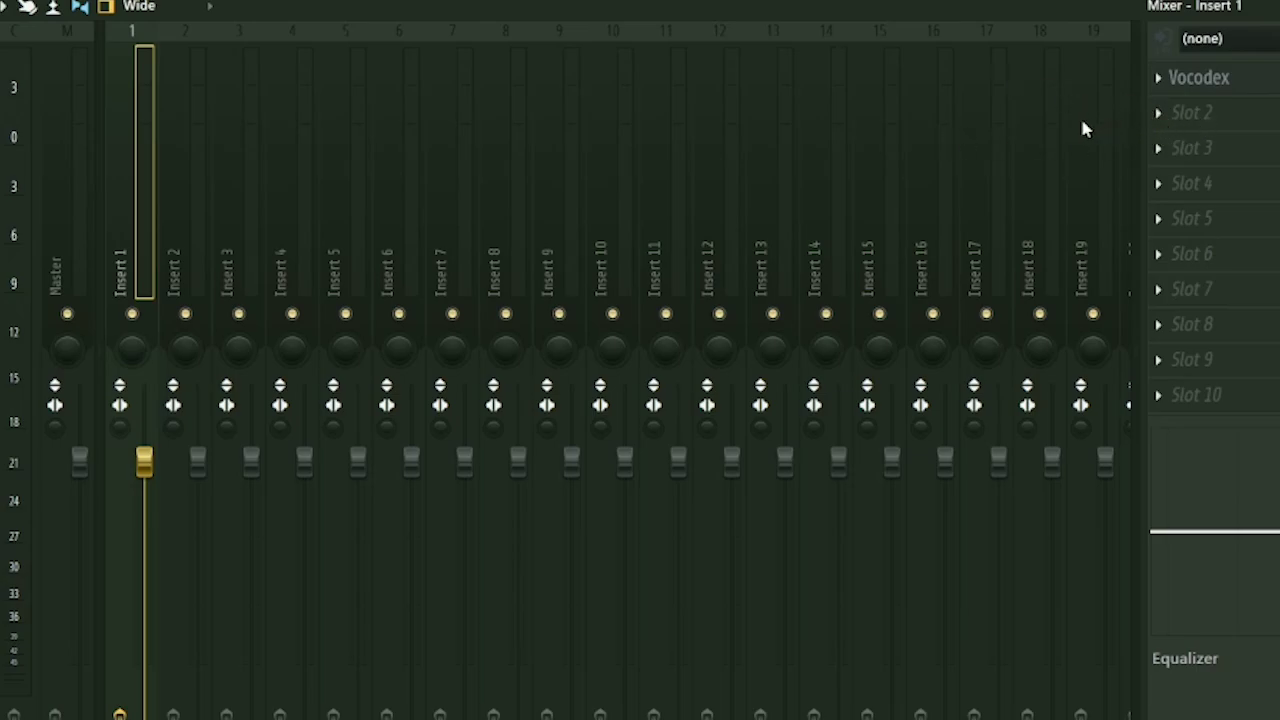
Step: Add Fruity Stereo Shaper to slot 2 of Insert 1 and apply its LR to LL preset
right_click(121, 428)
left_click(150, 438)
left_click(8, 94)
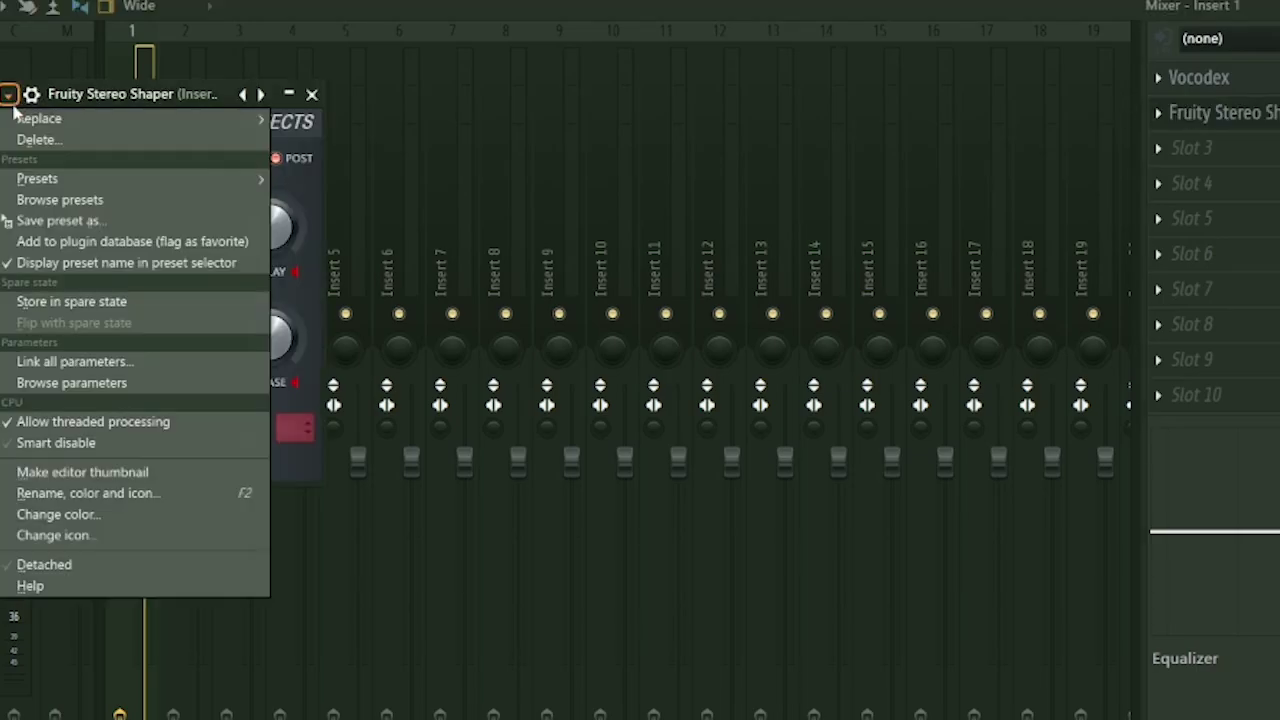
mouse_move(55, 178)
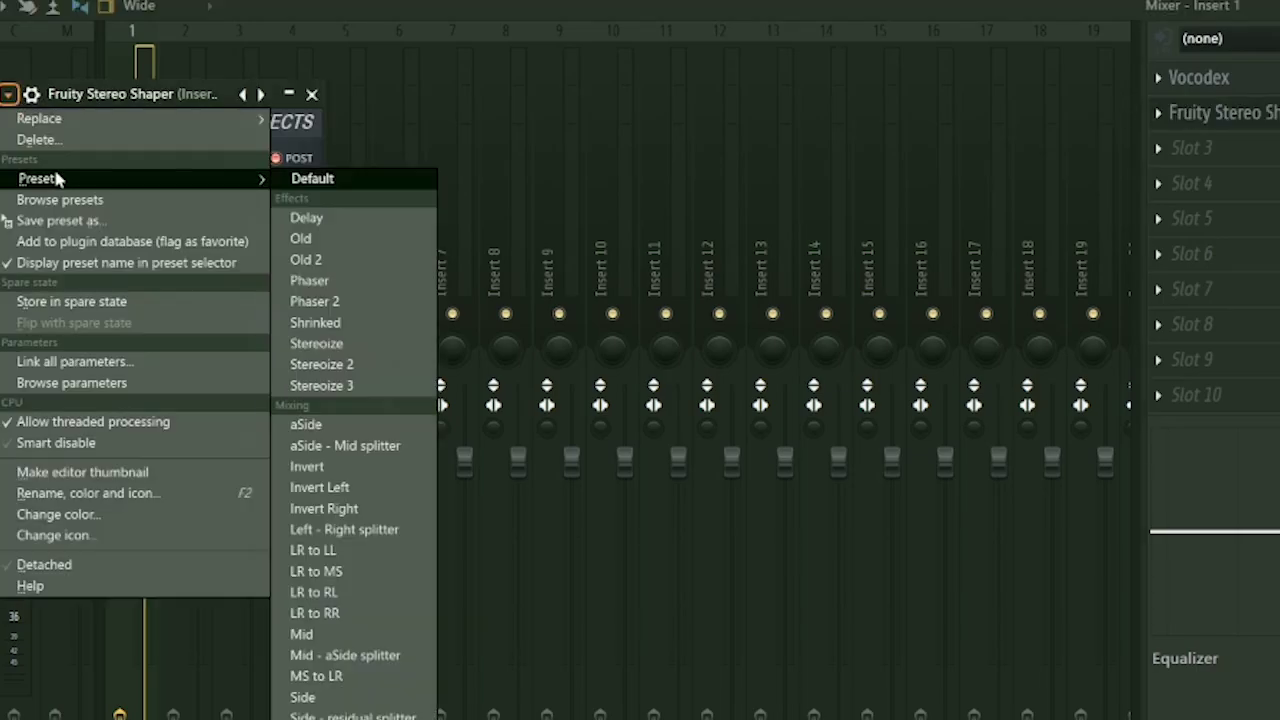
left_click(320, 551)
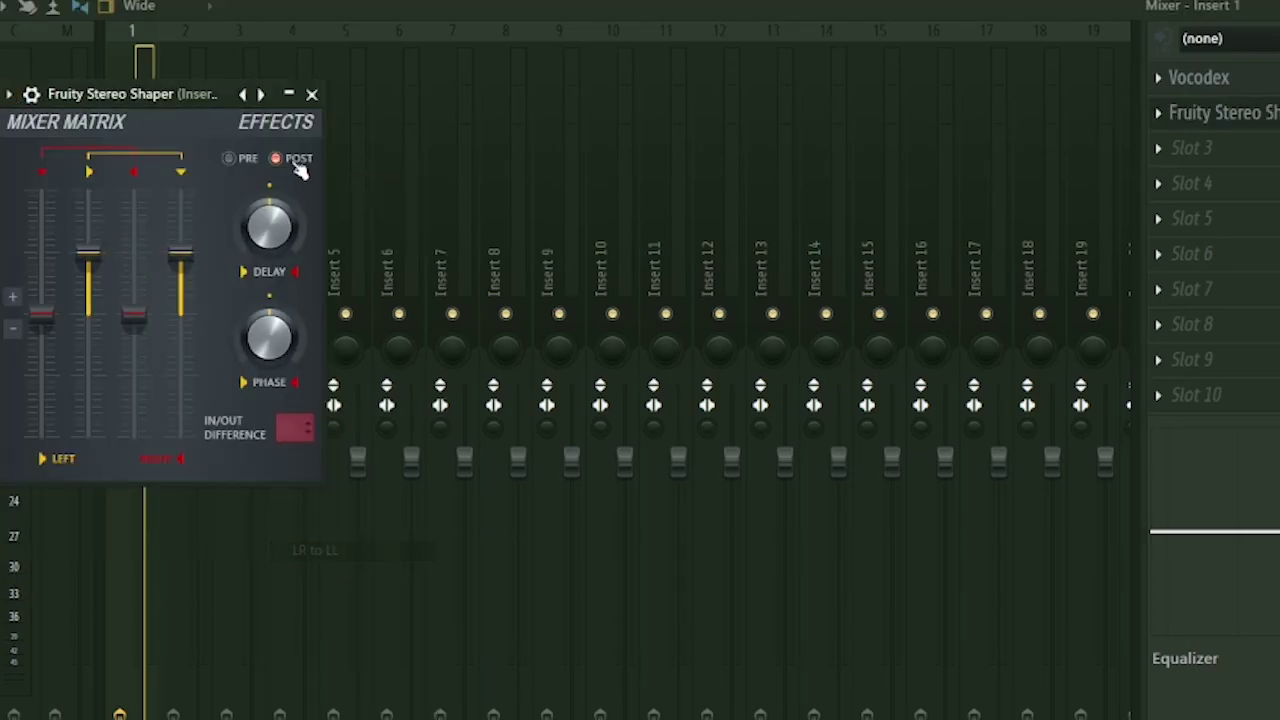
left_click(311, 95)
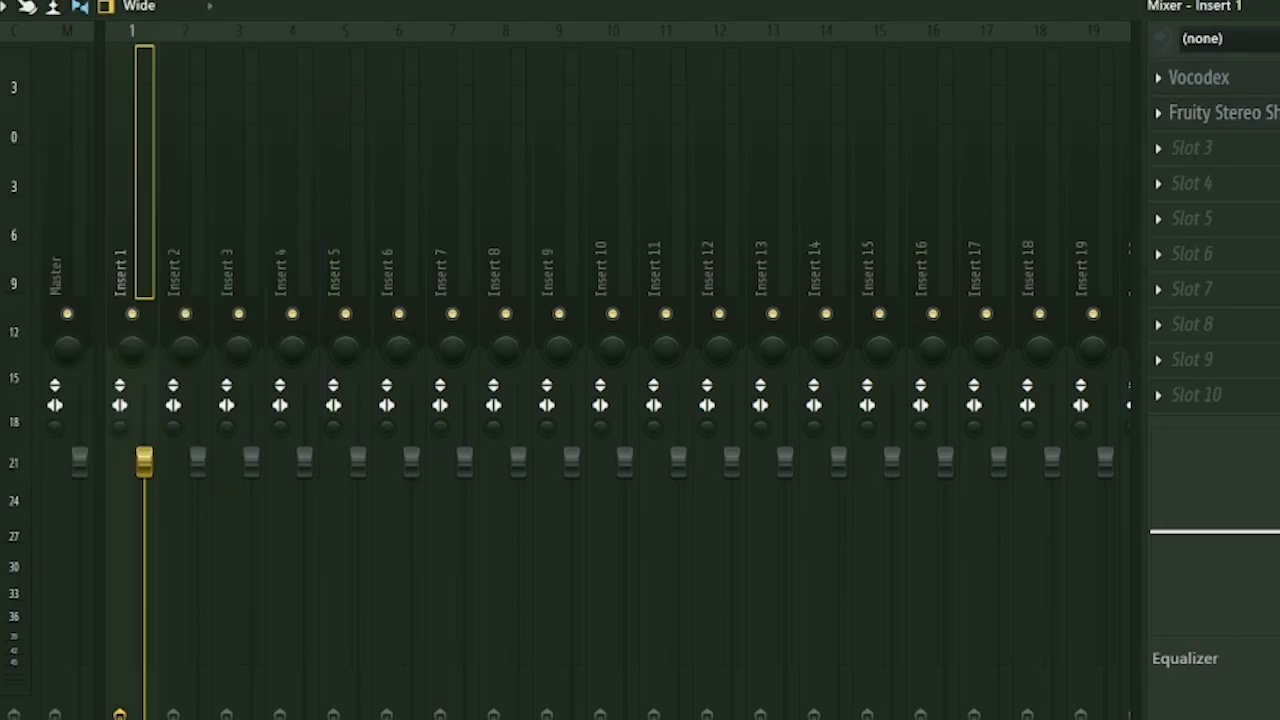
Step: Set Insert 1's audio input to In 1 and turn band 1 of Fruity parametric EQ 2 into a high-pass filter at a higher frequency
left_click(1240, 40)
left_click(1226, 120)
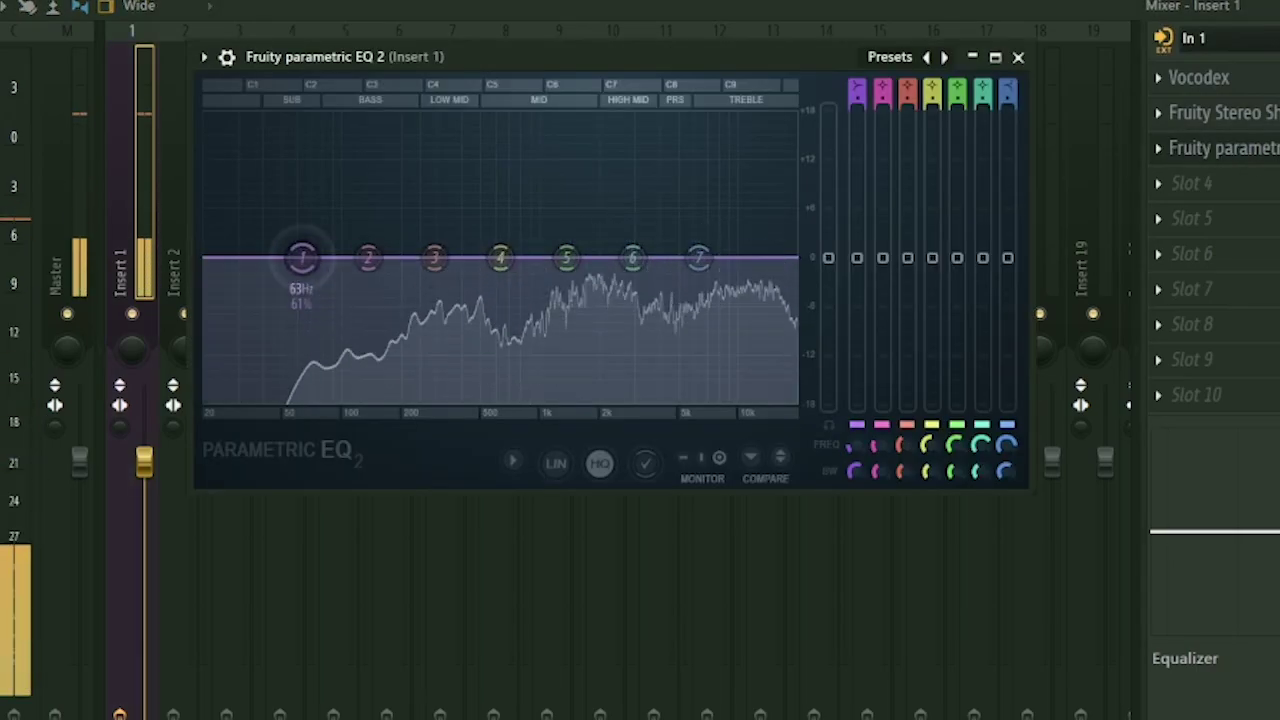
left_click_drag(302, 258, 368, 335)
mouse_move(857, 92)
left_mouse_down()
mouse_move(857, 80)
mouse_move(857, 100)
left_mouse_up()
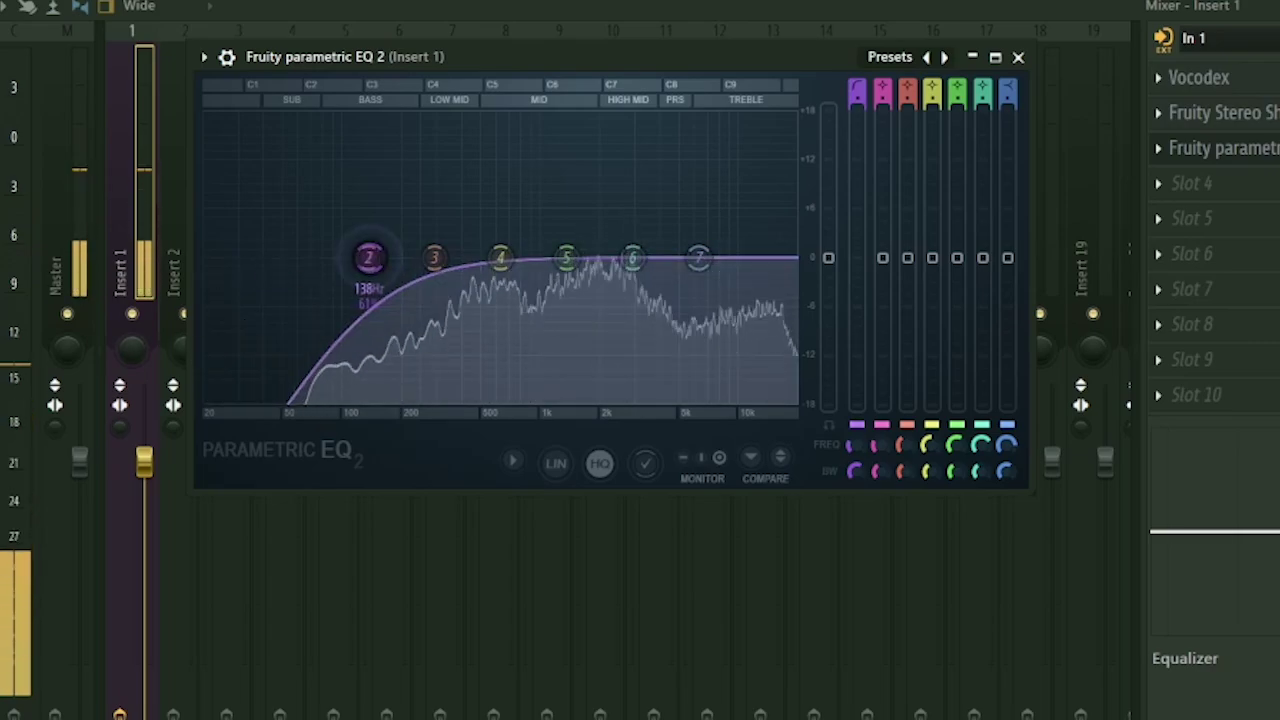
Step: Shape the EQ curve by strongly boosting bands 4 and 6, slightly cutting band 5, and rolling off the highs with band 7 near 5 kHz
left_click_drag(369, 258, 506, 148)
left_click_drag(700, 258, 679, 398)
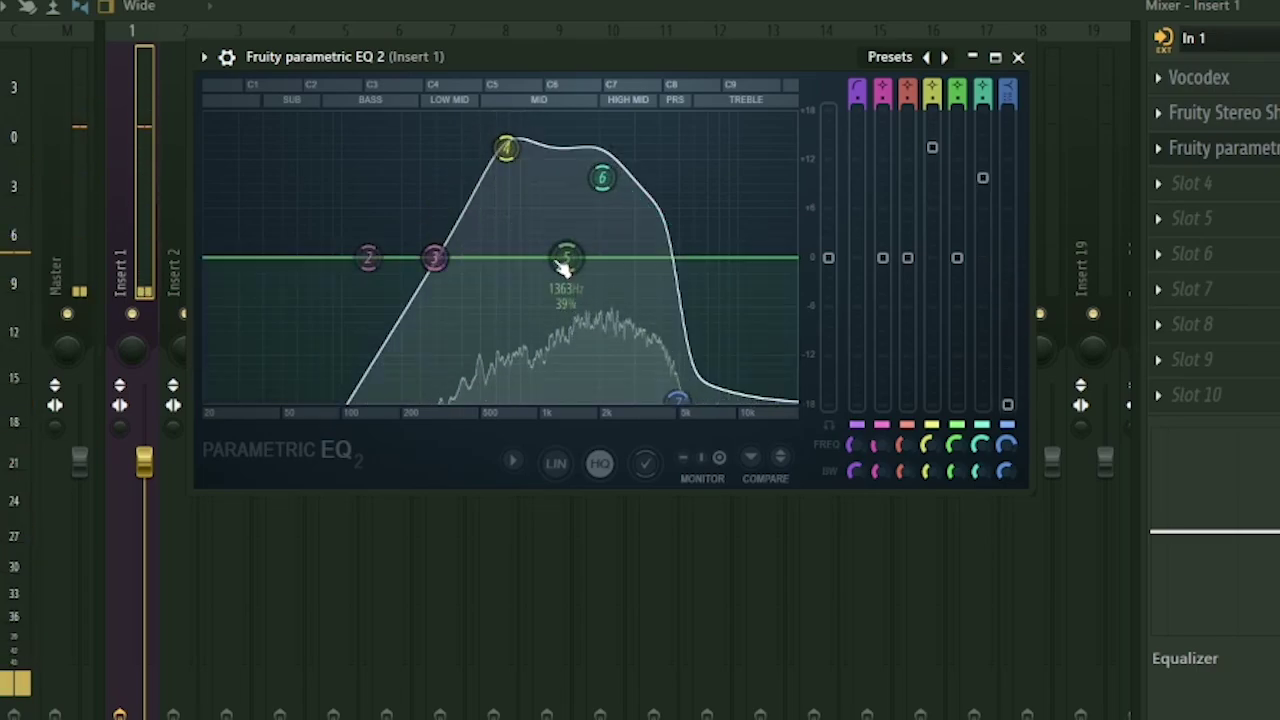
mouse_move(566, 261)
left_mouse_down()
mouse_move(573, 216)
mouse_move(566, 254)
left_mouse_up()
left_click_drag(602, 178, 603, 173)
mouse_move(566, 254)
left_mouse_down()
mouse_move(552, 298)
mouse_move(560, 275)
left_mouse_up()
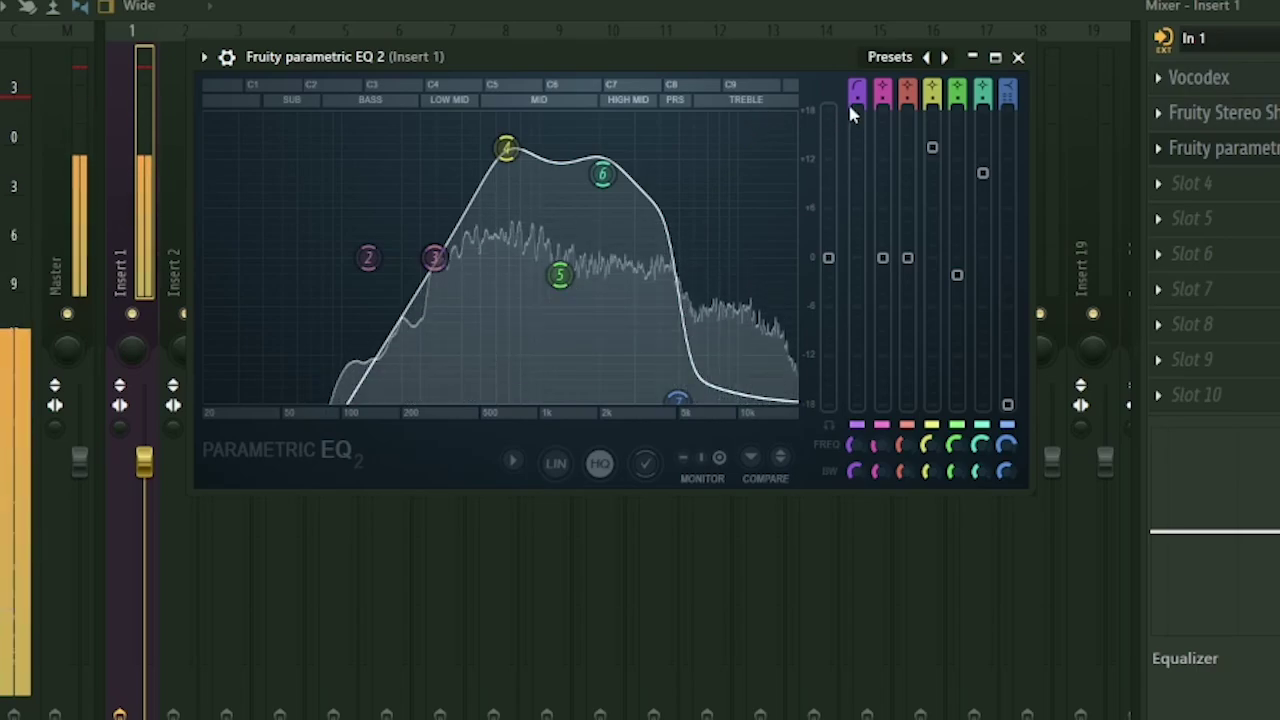
Step: Steepen the band 1 high-pass slope, lower its frequency slightly, and close the equalizer
left_click_drag(857, 99, 857, 78)
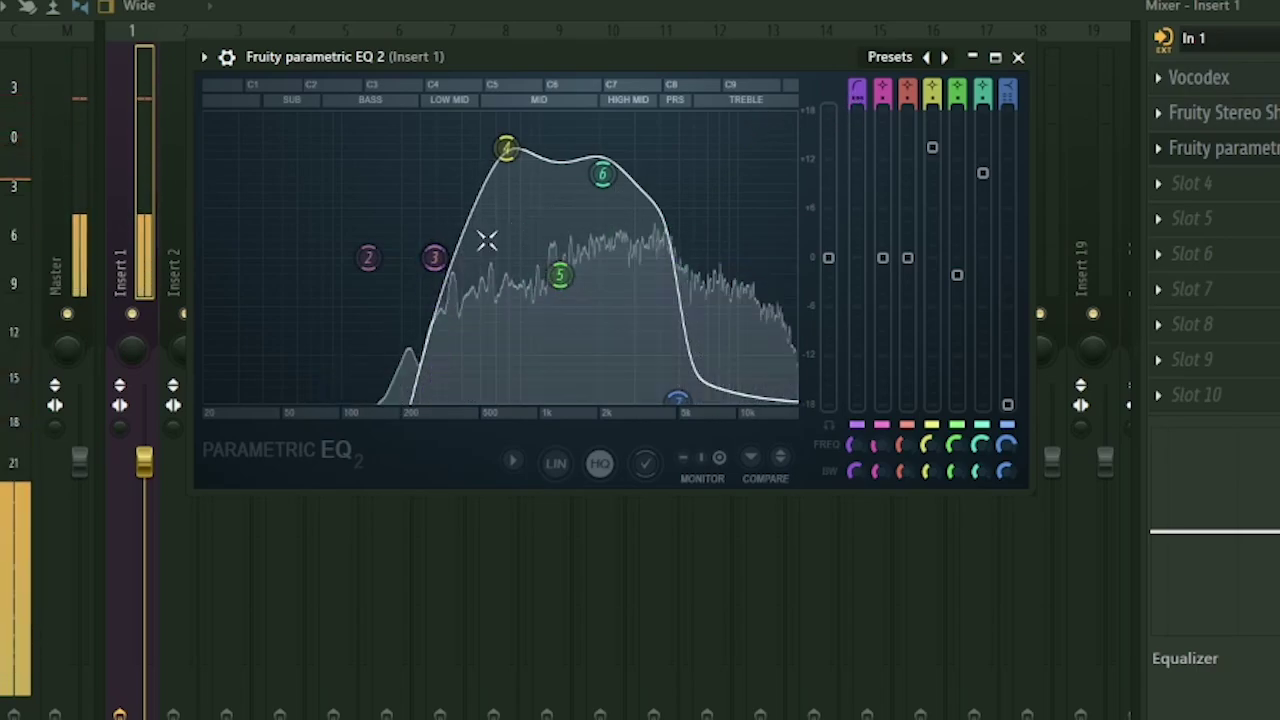
left_click_drag(432, 260, 420, 258)
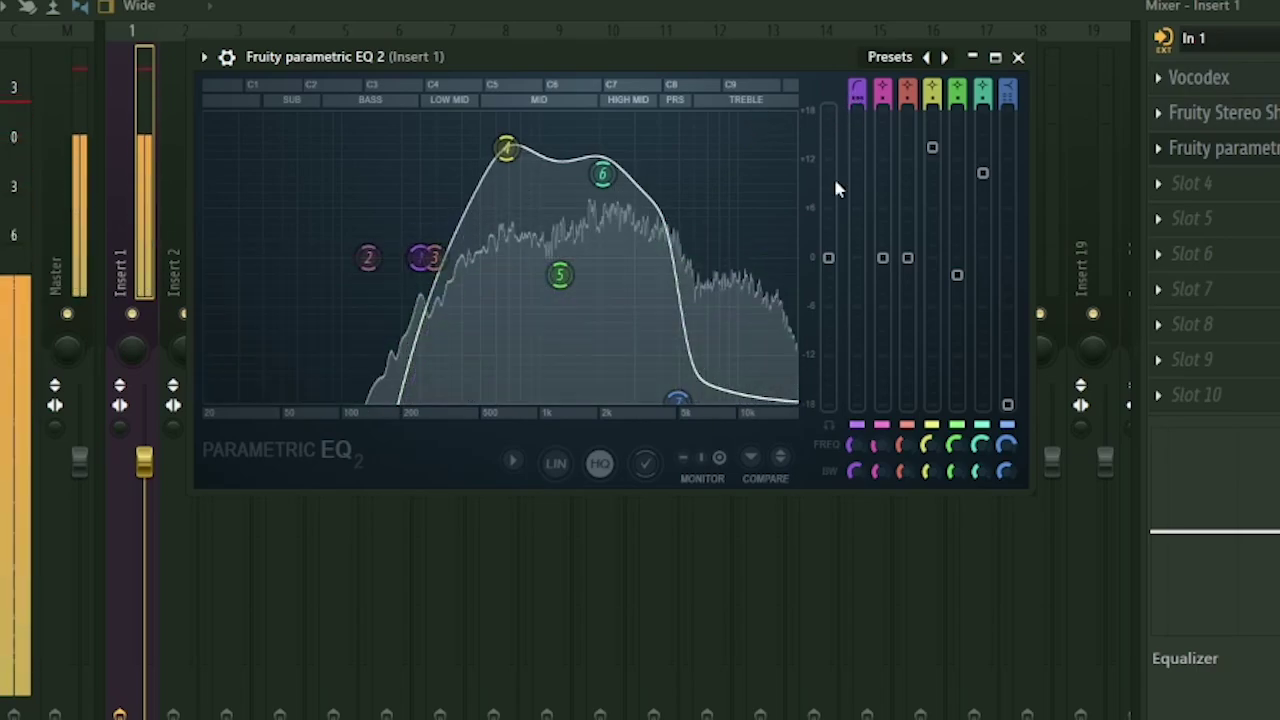
left_click(1018, 57)
Step: Reopen Vocodex on Insert 1 and adjust its number of bands
left_click(1222, 78)
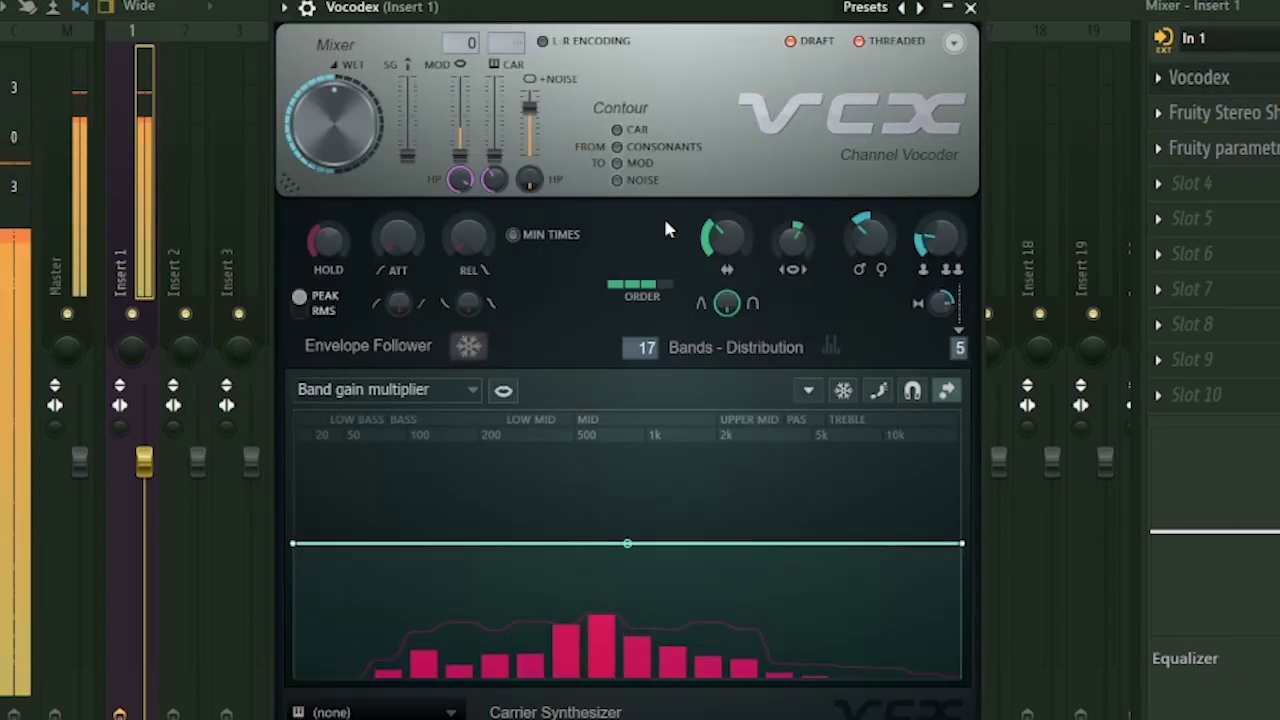
left_click_drag(646, 347, 646, 314)
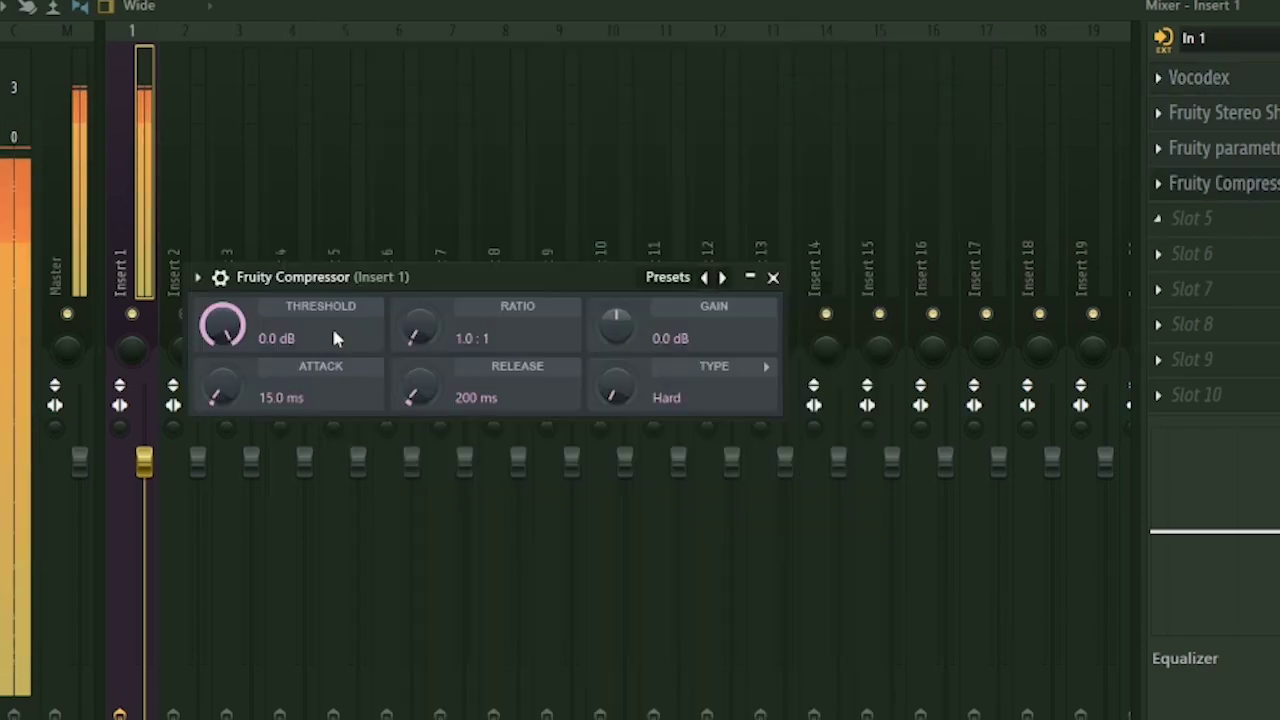
Step: Lower the Fruity Compressor's threshold, adjust its ratio and gain, and close the compressor
left_click_drag(331, 325, 331, 390)
left_click_drag(221, 325, 221, 316)
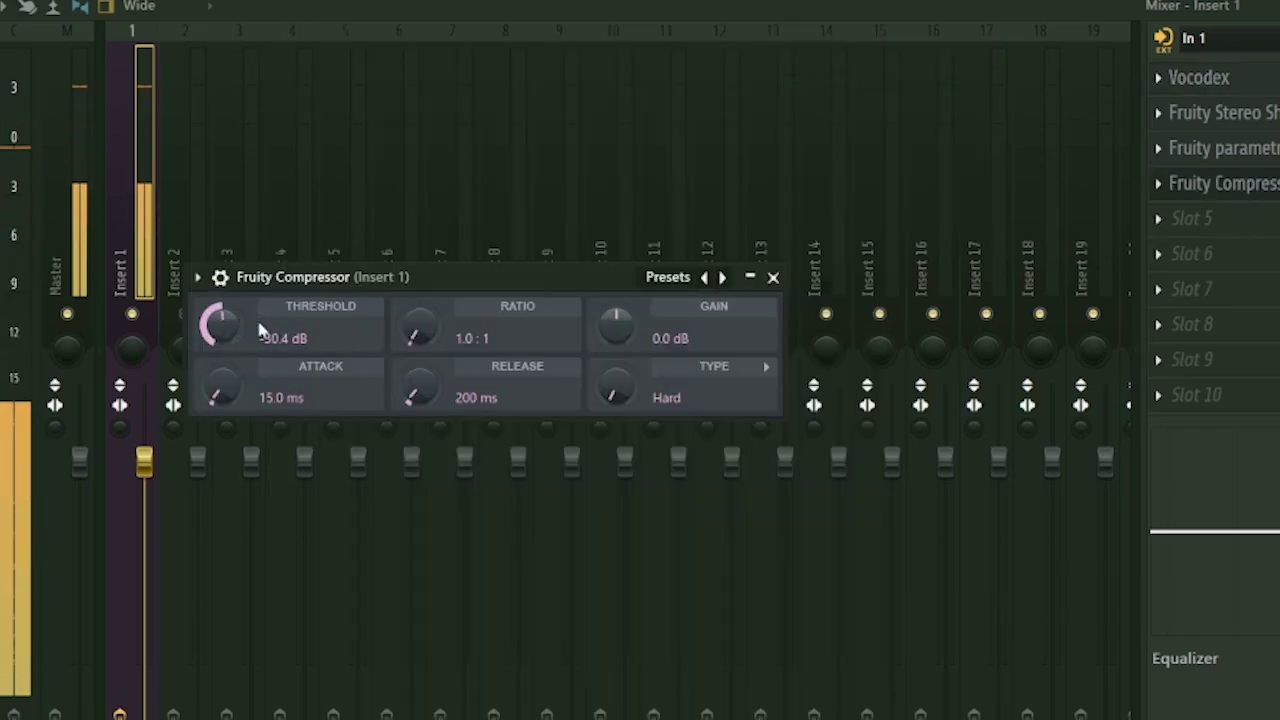
left_click_drag(420, 328, 420, 317)
left_click_drag(219, 325, 219, 337)
left_click_drag(581, 281, 597, 285)
left_click_drag(633, 330, 633, 305)
left_click(1250, 184)
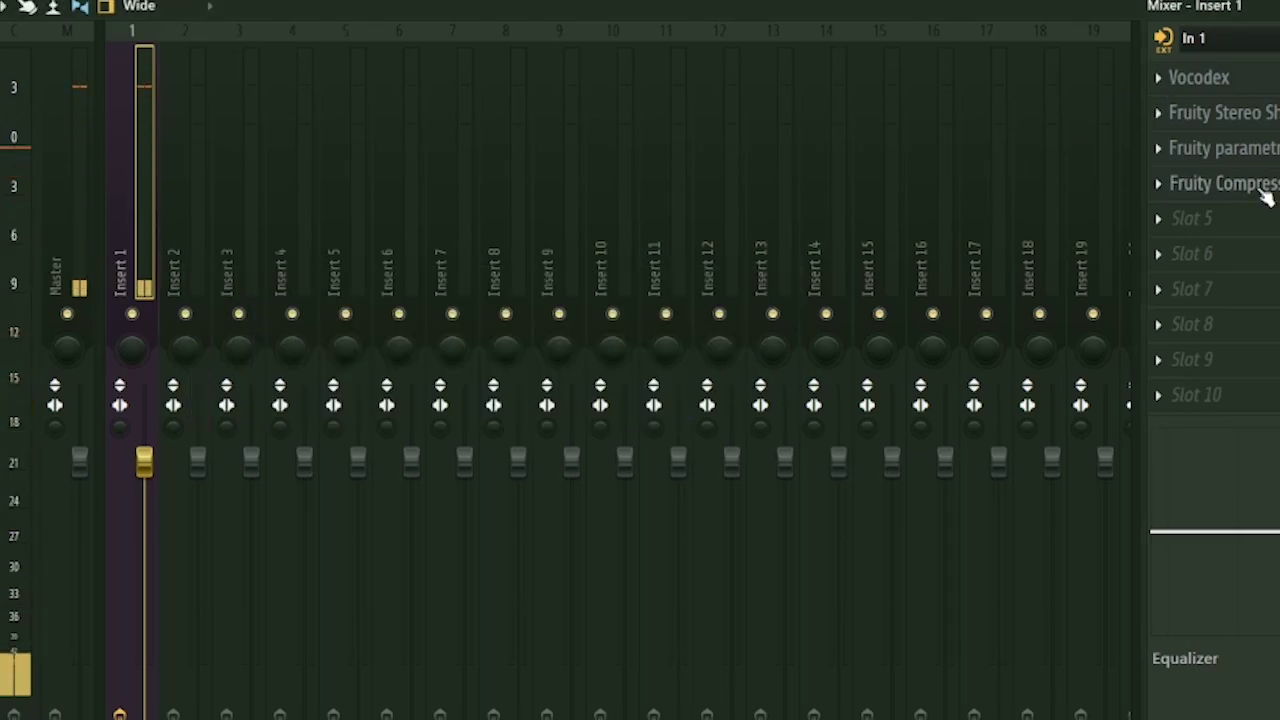
Step: Reopen Vocodex on Insert 1 and adjust the envelope follower's Hold amount
left_click(1200, 77)
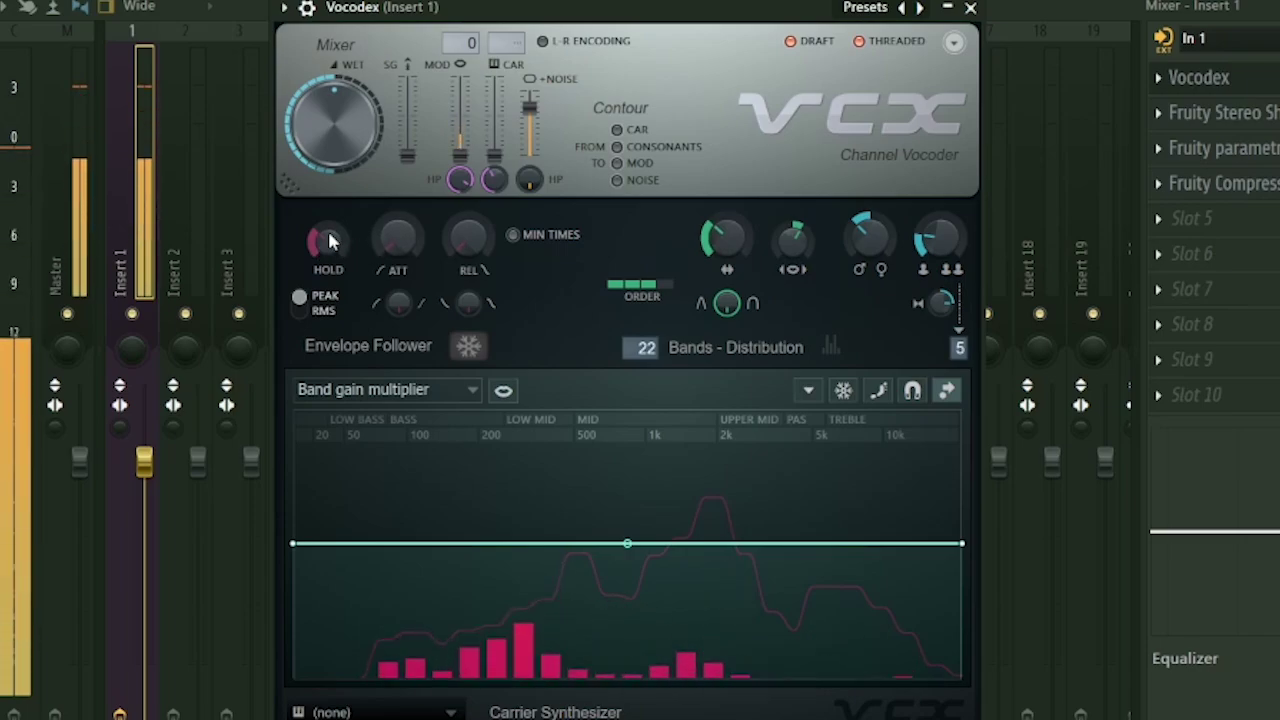
left_click_drag(329, 235, 329, 225)
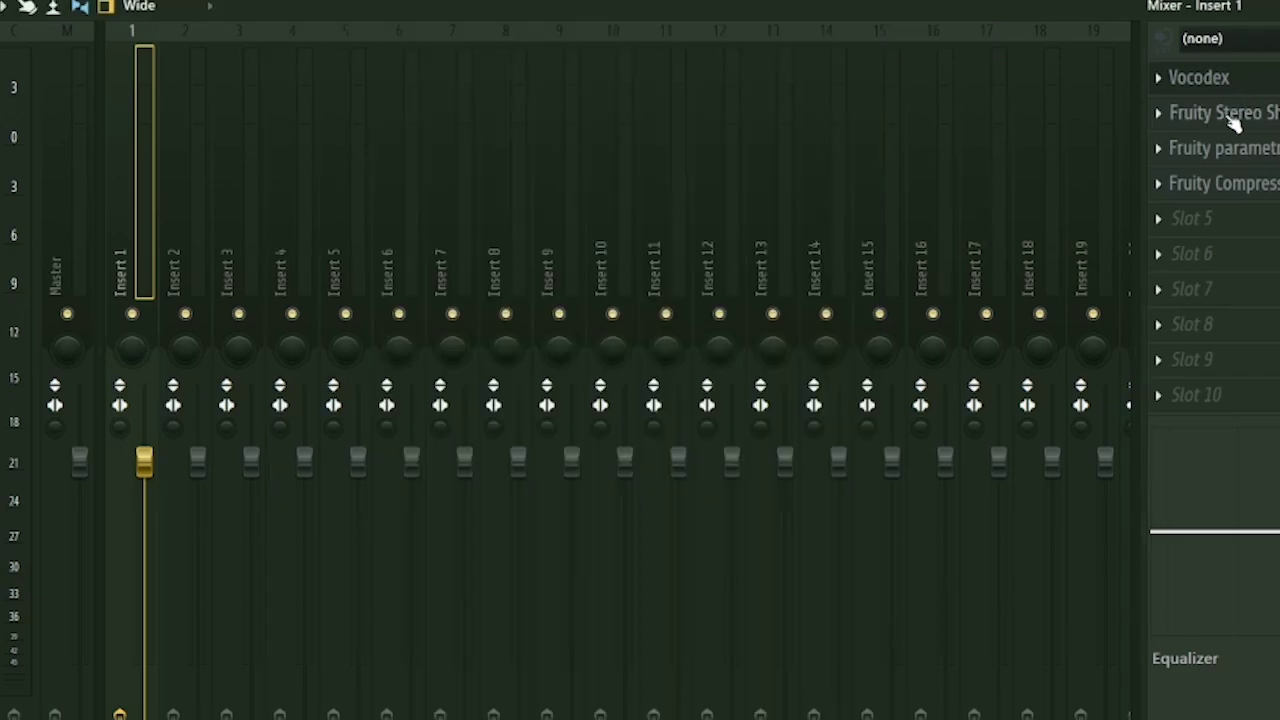
left_click(1234, 120)
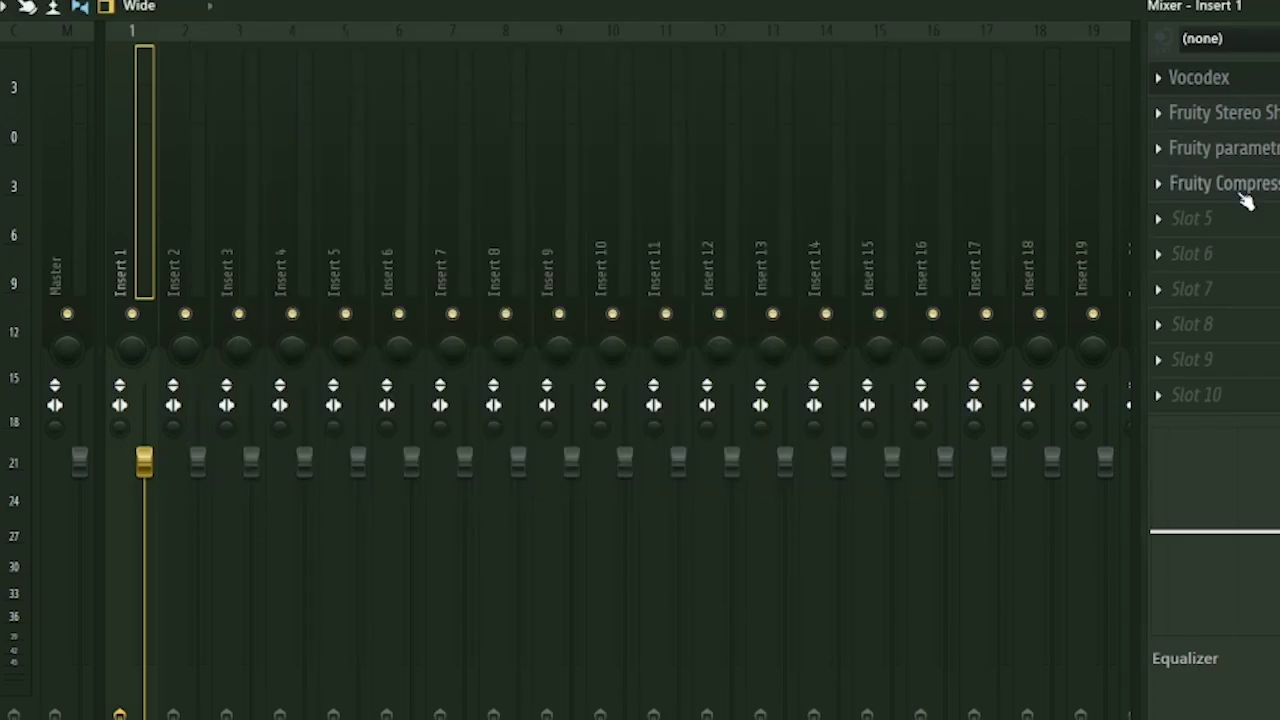
left_click(1246, 195)
left_click(1250, 185)
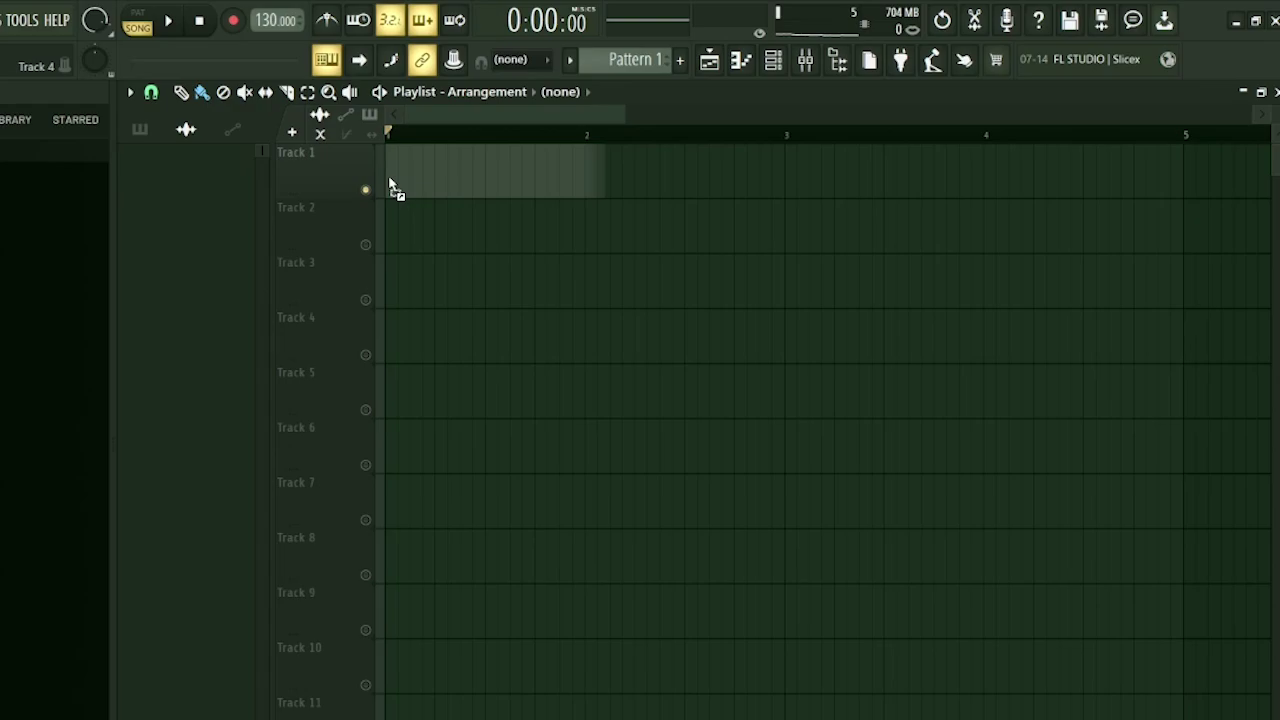
Step: Place the deploy01 sample at the start of Track 1 in the playlist and play it back
left_click_drag(390, 186, 432, 160)
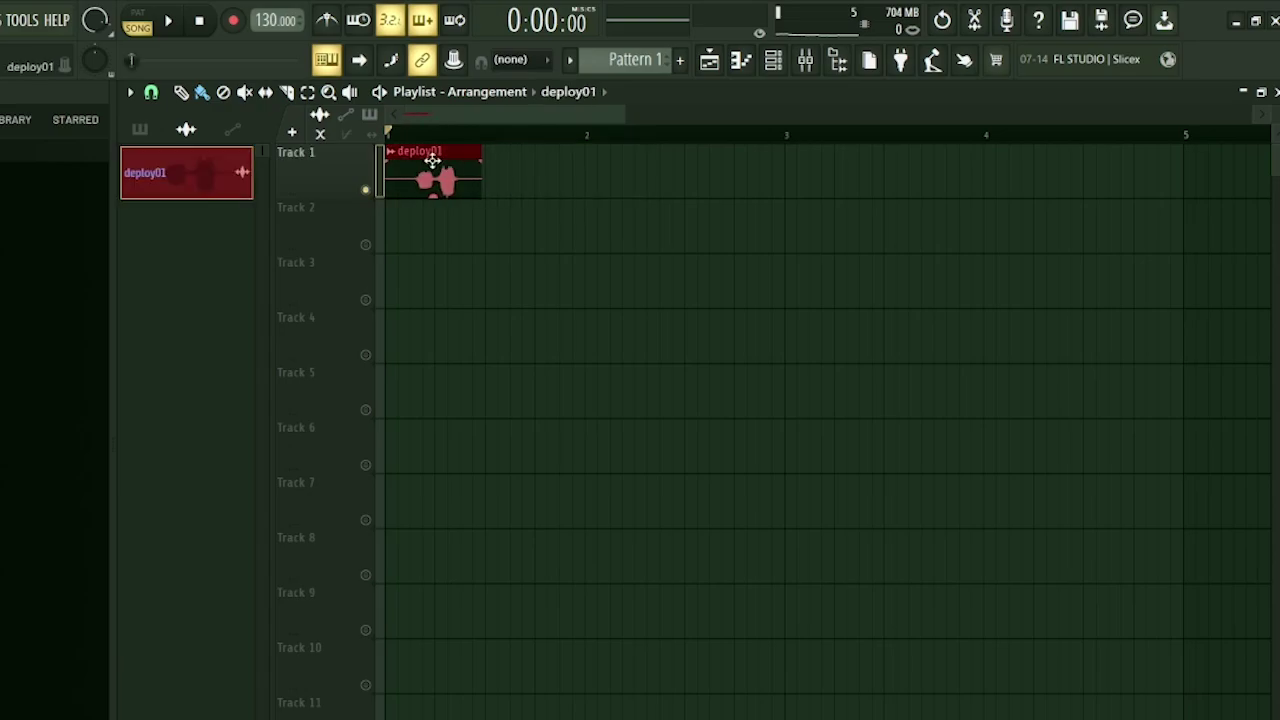
left_click(415, 133)
key("space")
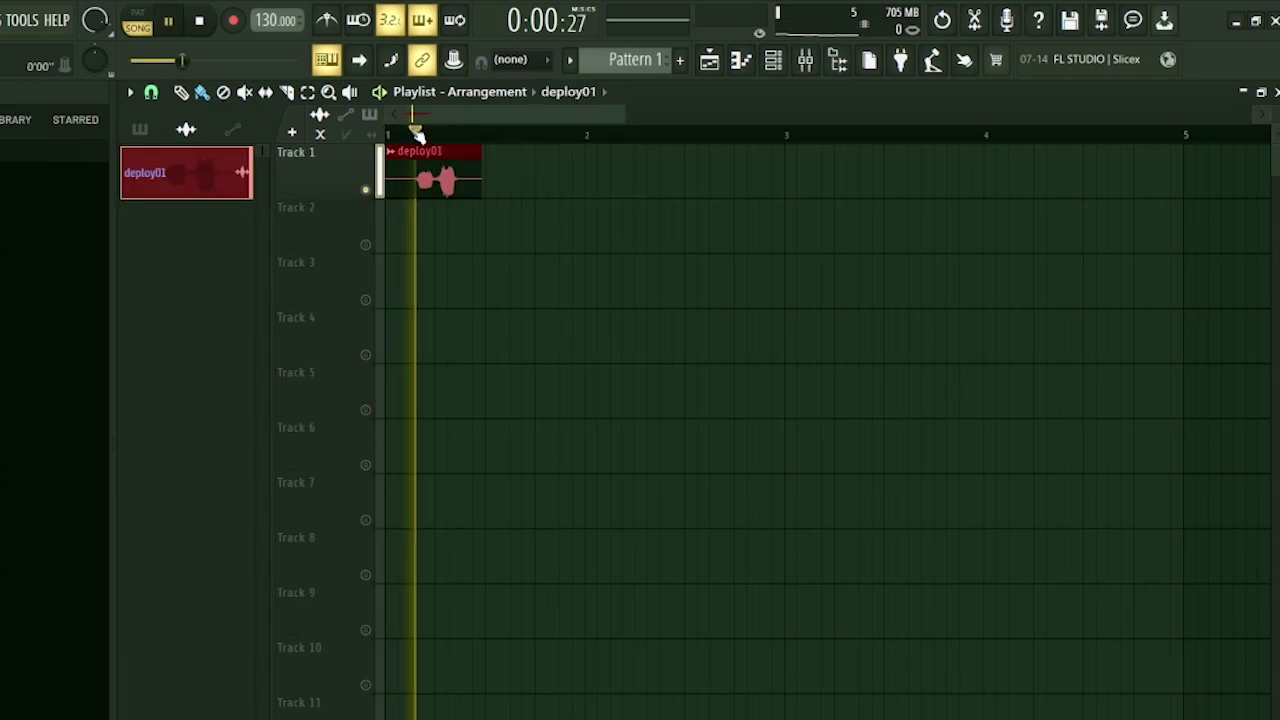
key("space")
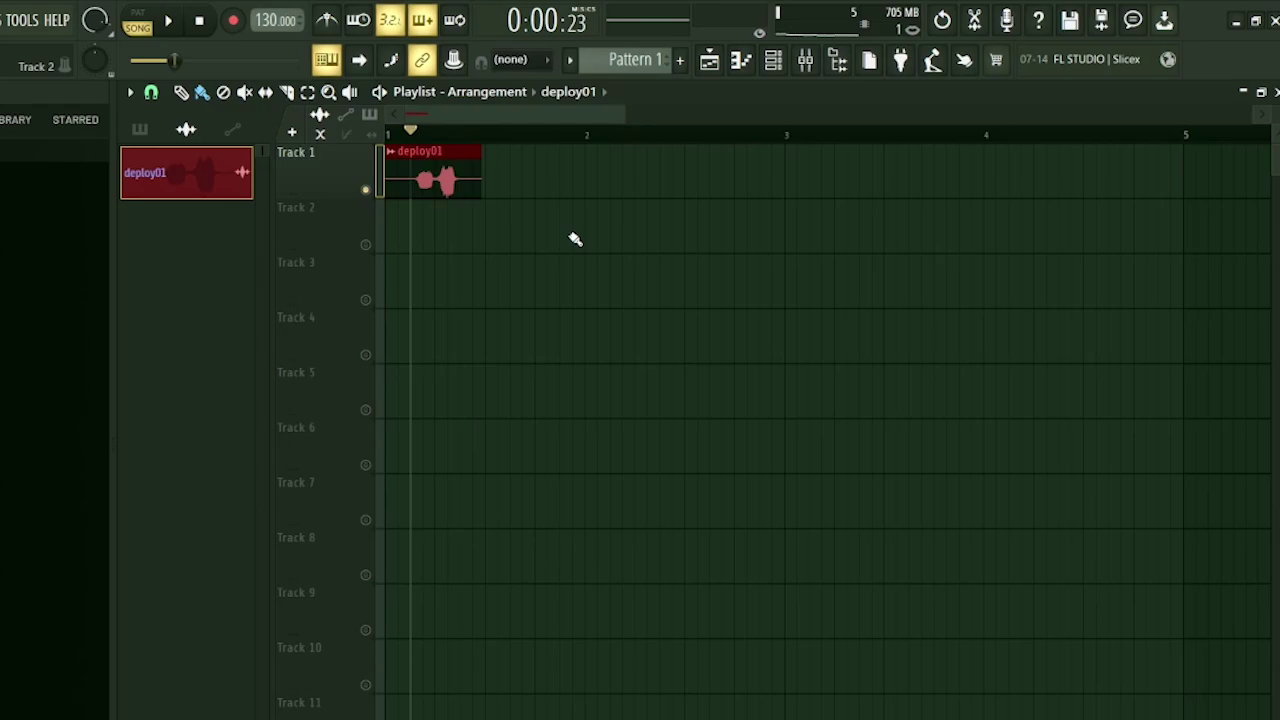
Step: Use the die3 sample at the start of Track 1 in place of deploy01 and play it
left_click_drag(446, 186, 441, 184)
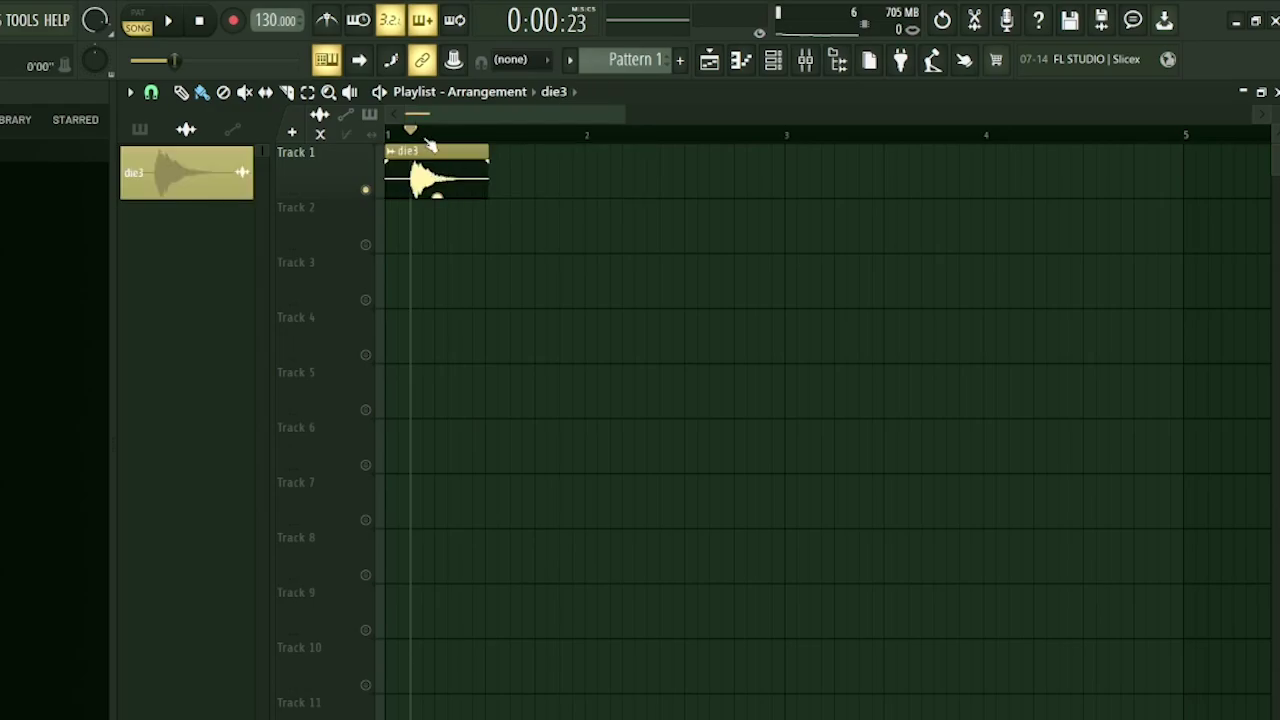
key("space")
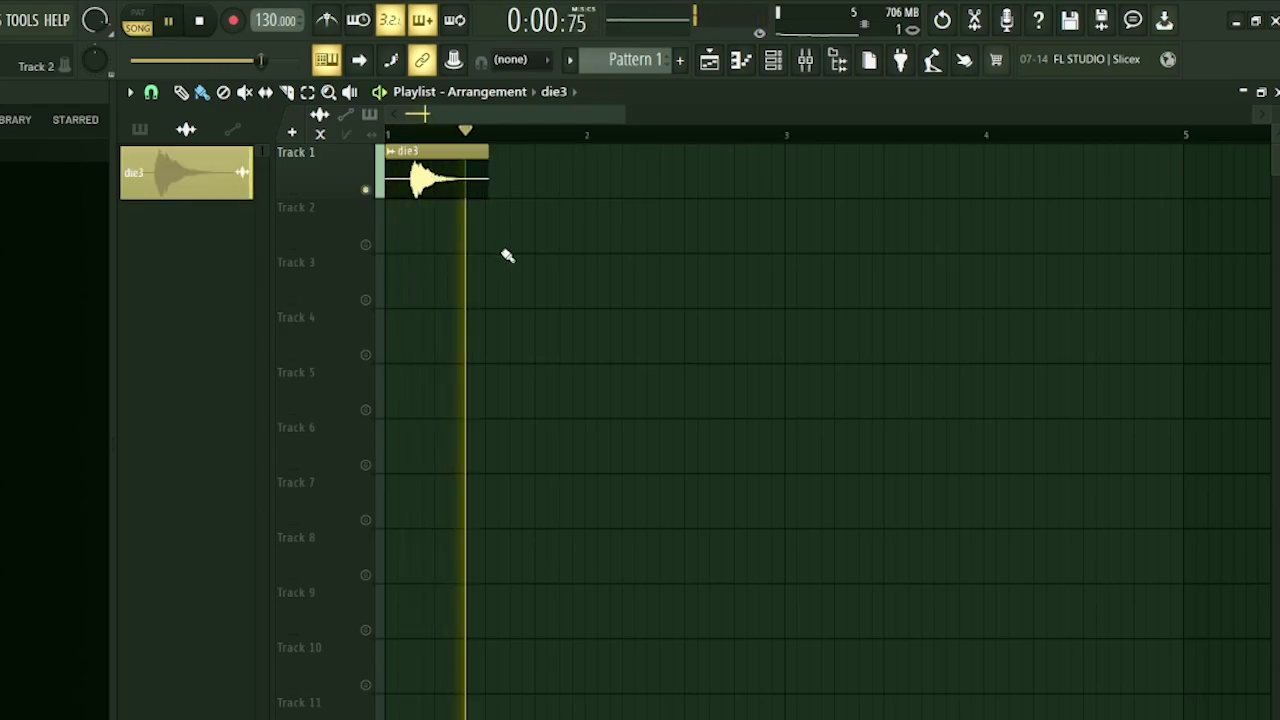
key("space")
Step: Show the channel rack to check the die3 channel's mixer routing and play the clip again
left_click(776, 68)
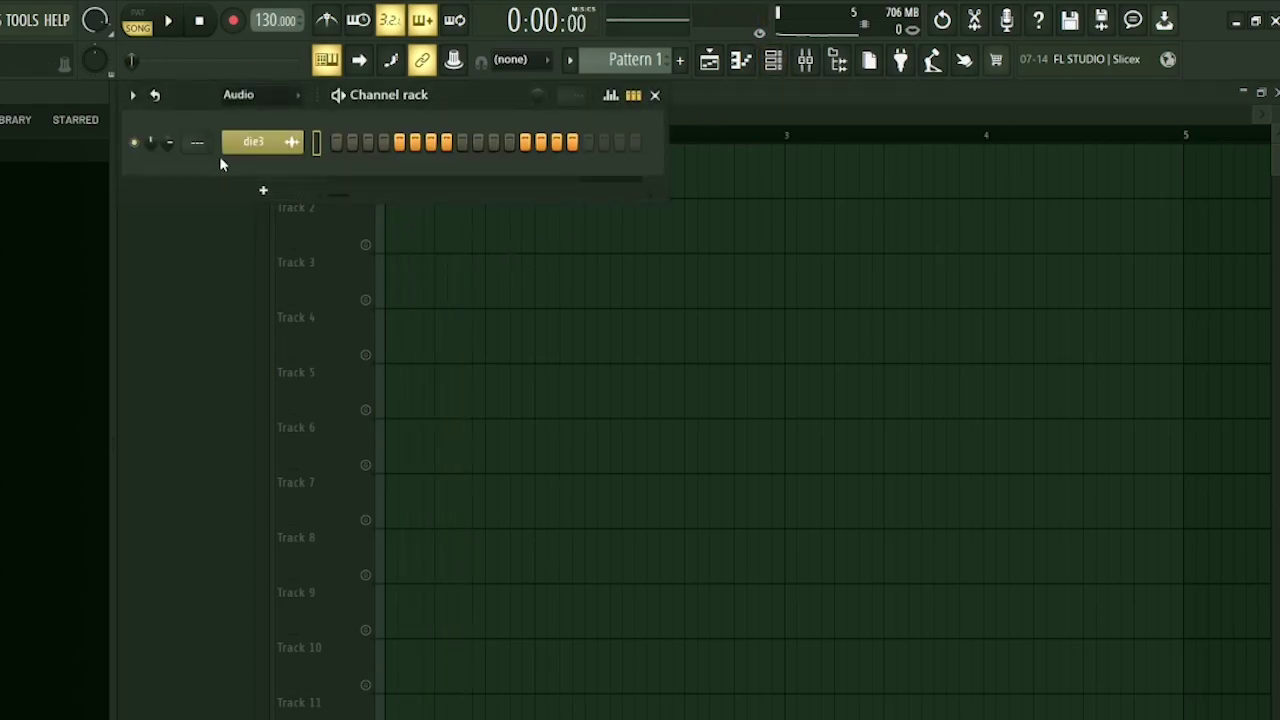
key("space")
key("space")
left_click(773, 59)
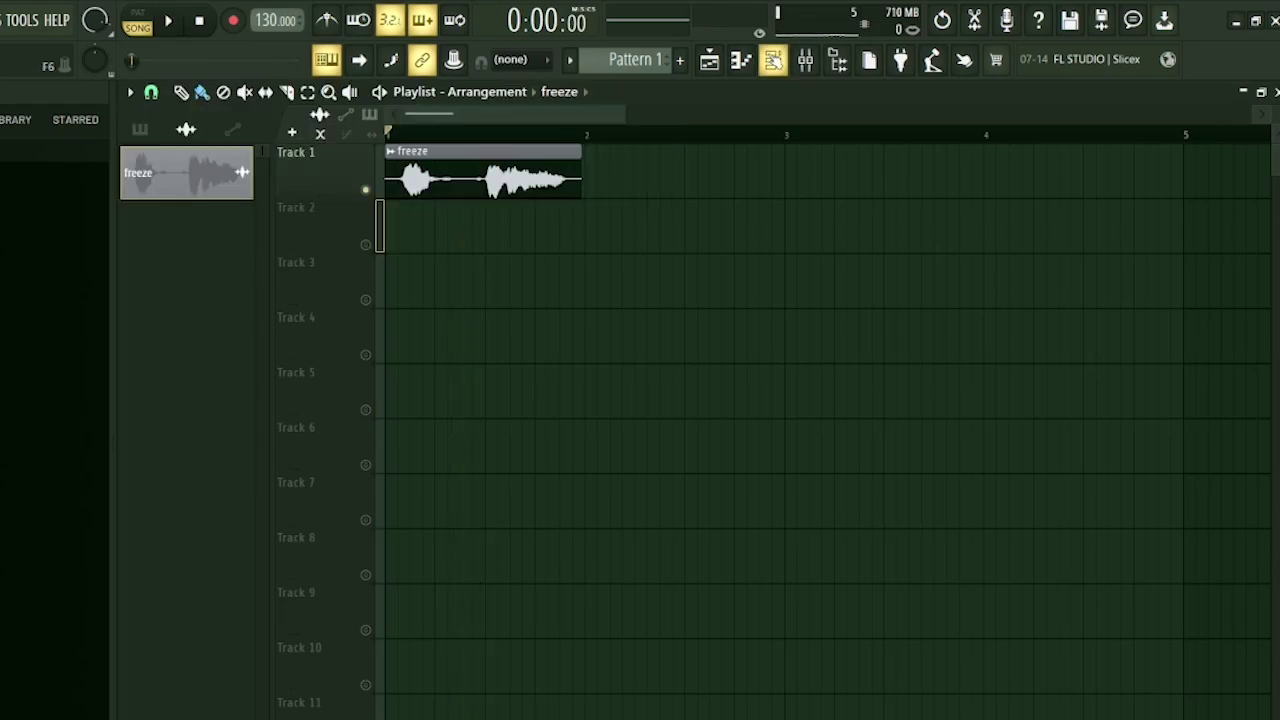
Step: Play the freeze clip on Track 1, route its channel to mixer track 1, and play it again with the effects
key("space")
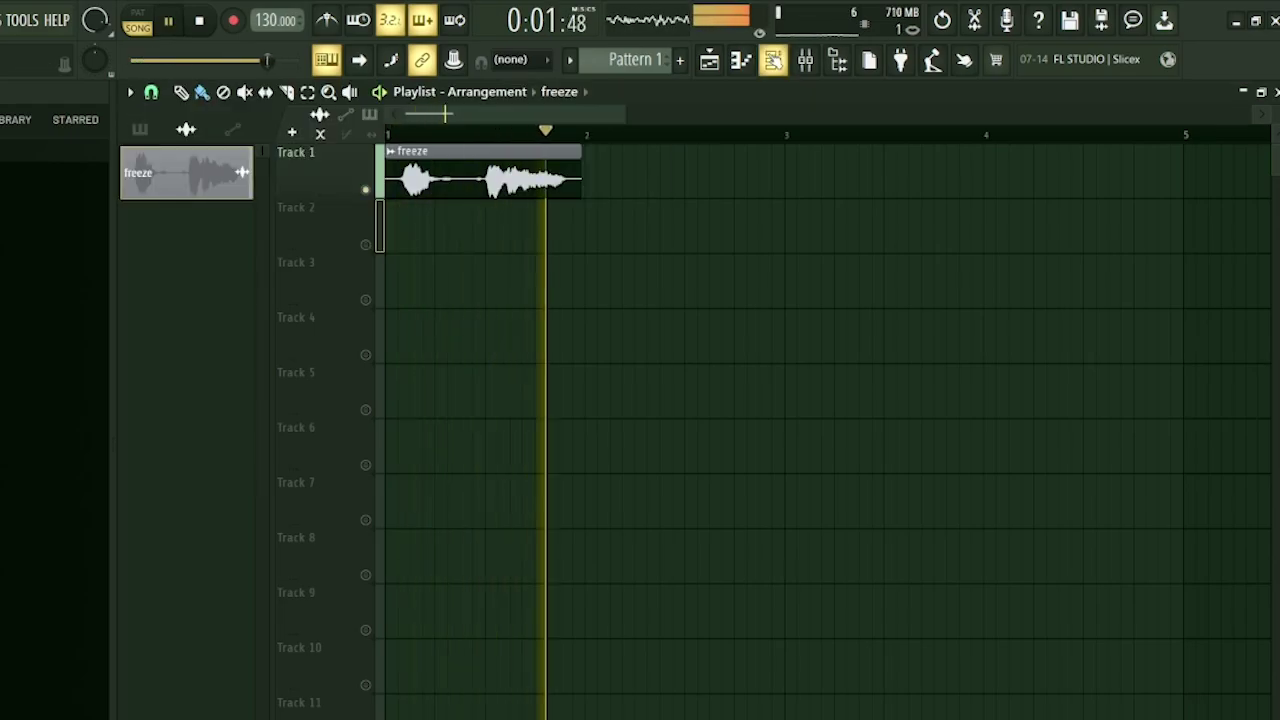
key("F6")
key("space")
key("space")
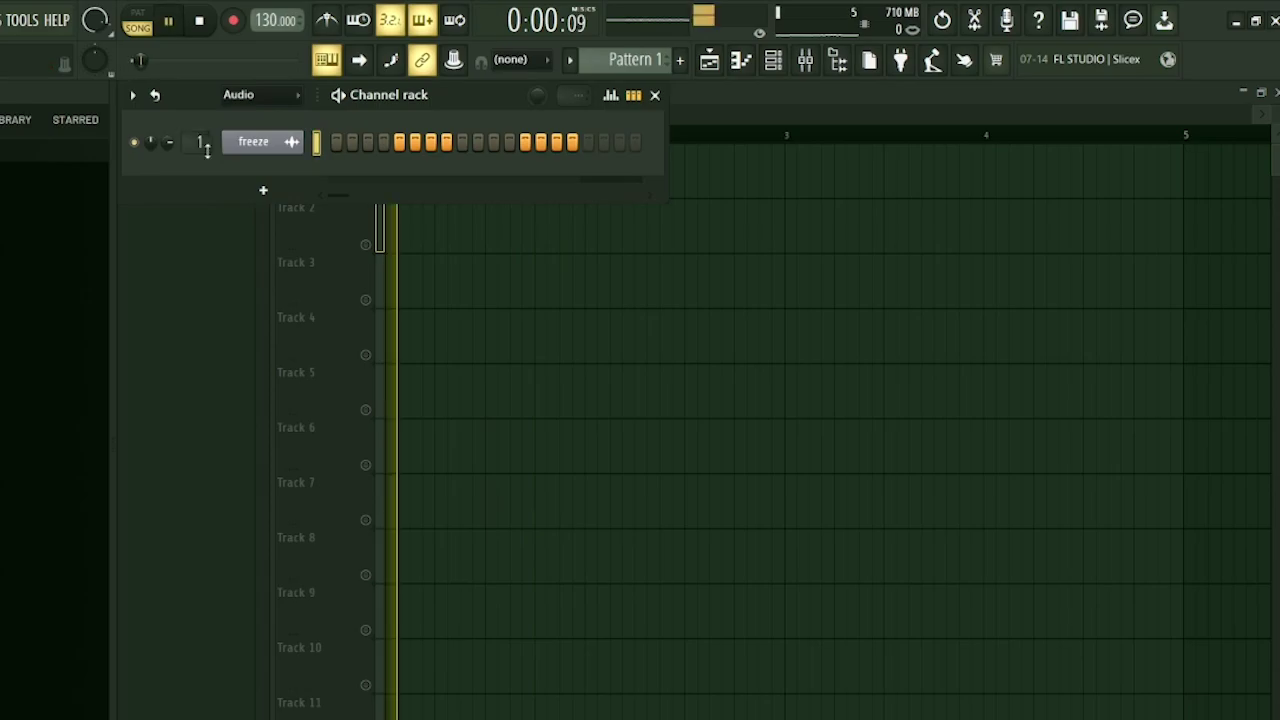
key("F6")
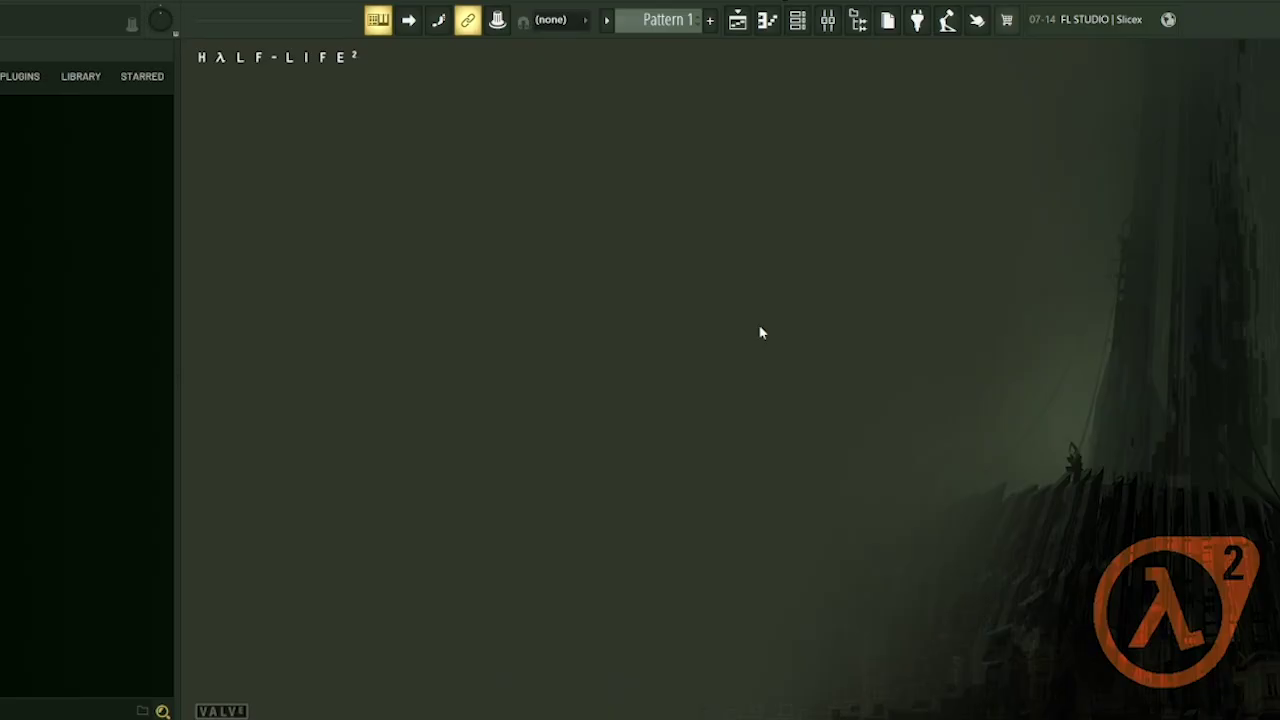